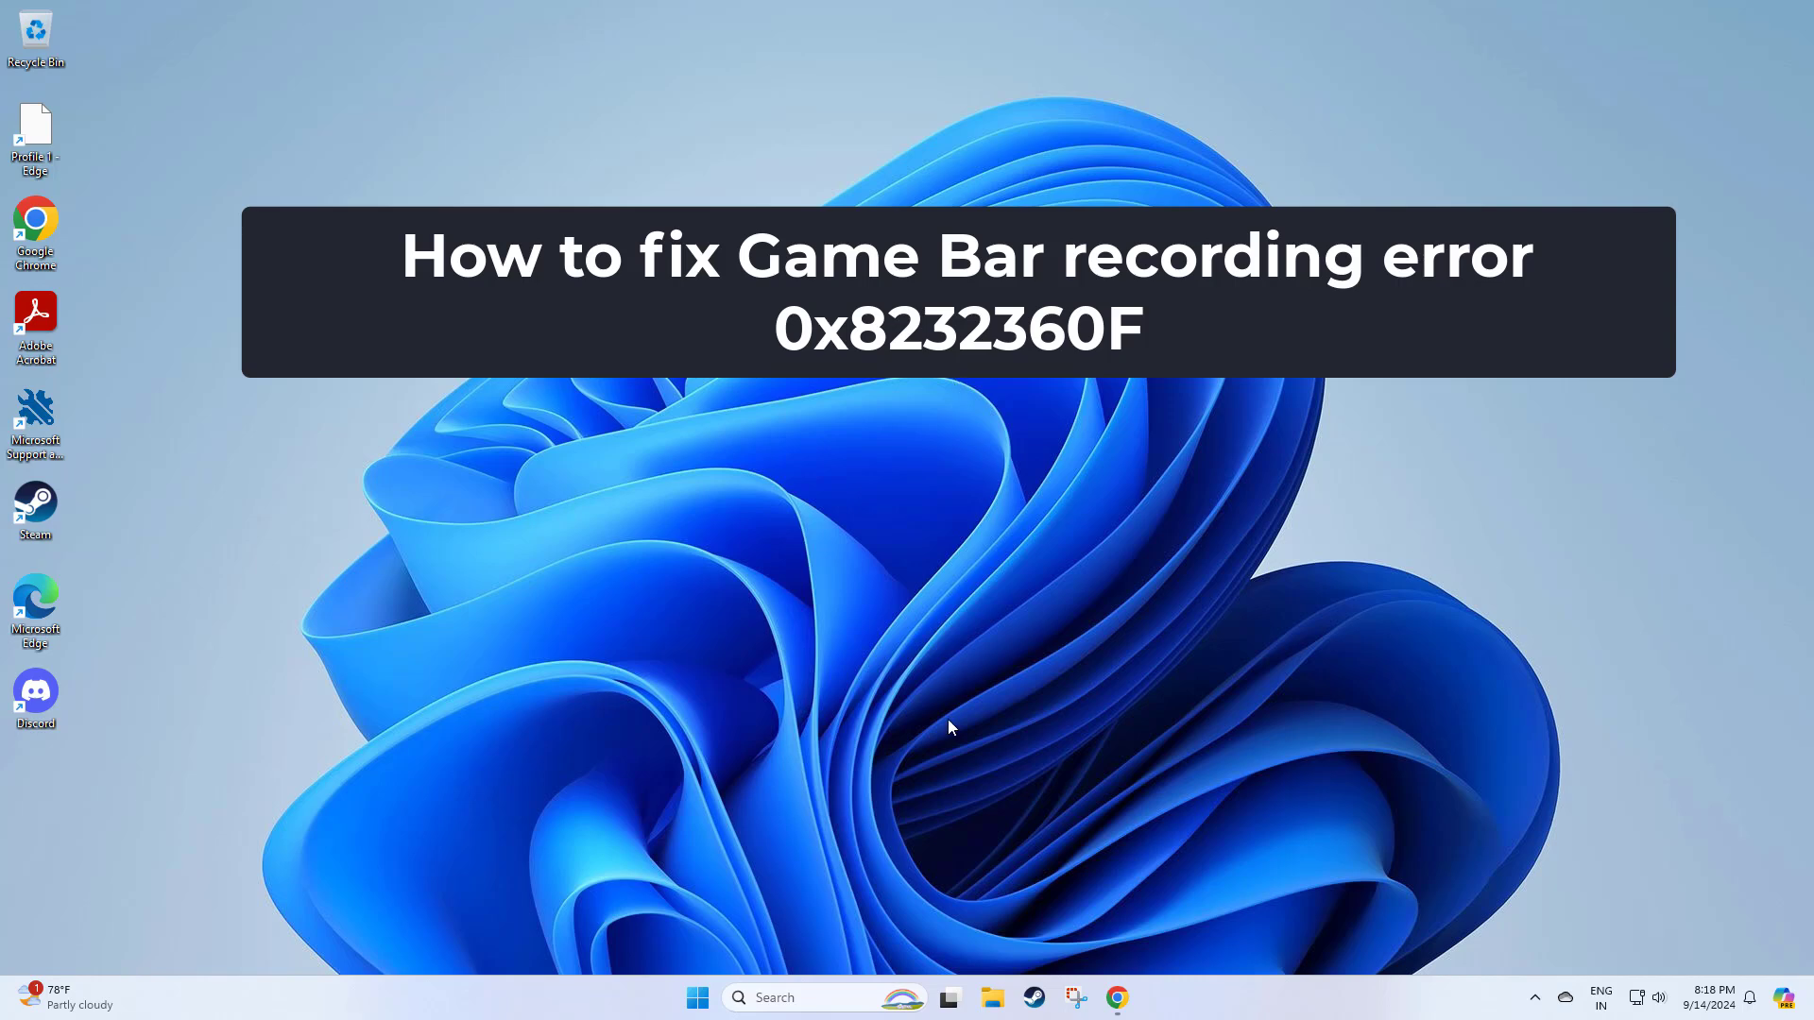
Search for 'game bar' and open the Game Bar's App settings from its context menu.
{"action": "left_click", "coordinate": [814, 1007]}
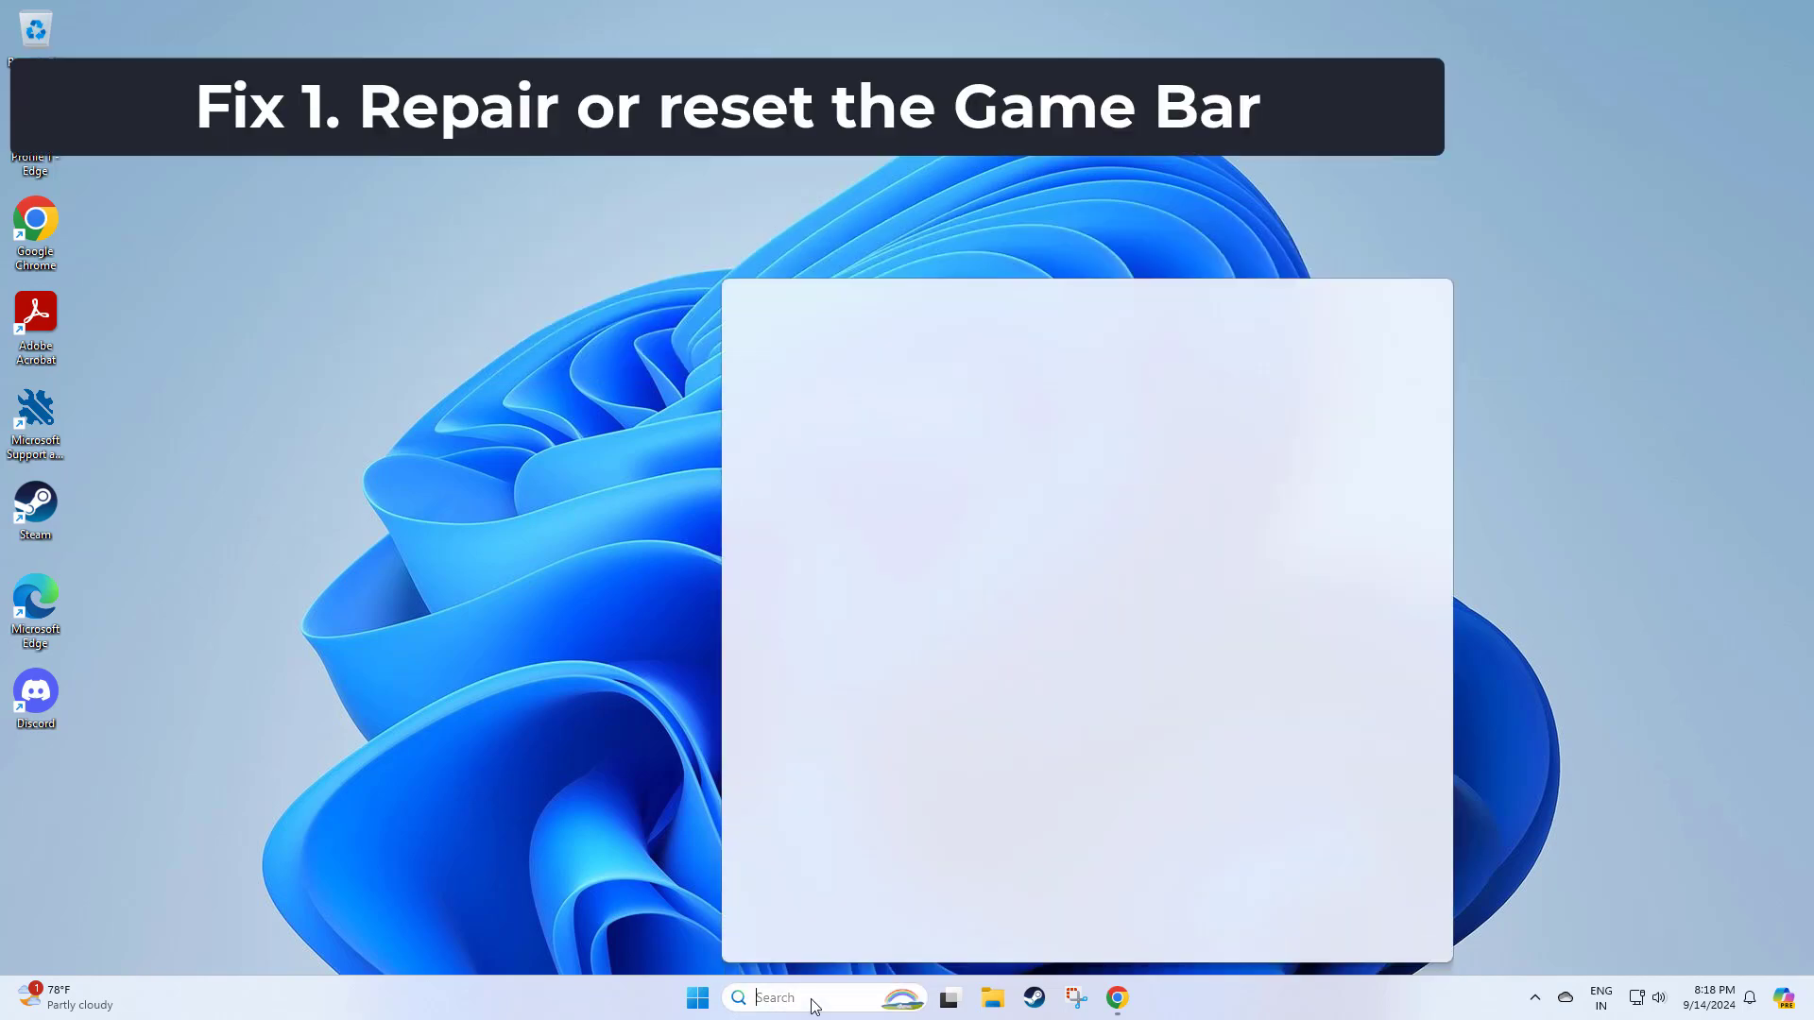
{"action": "type", "text": "game"}
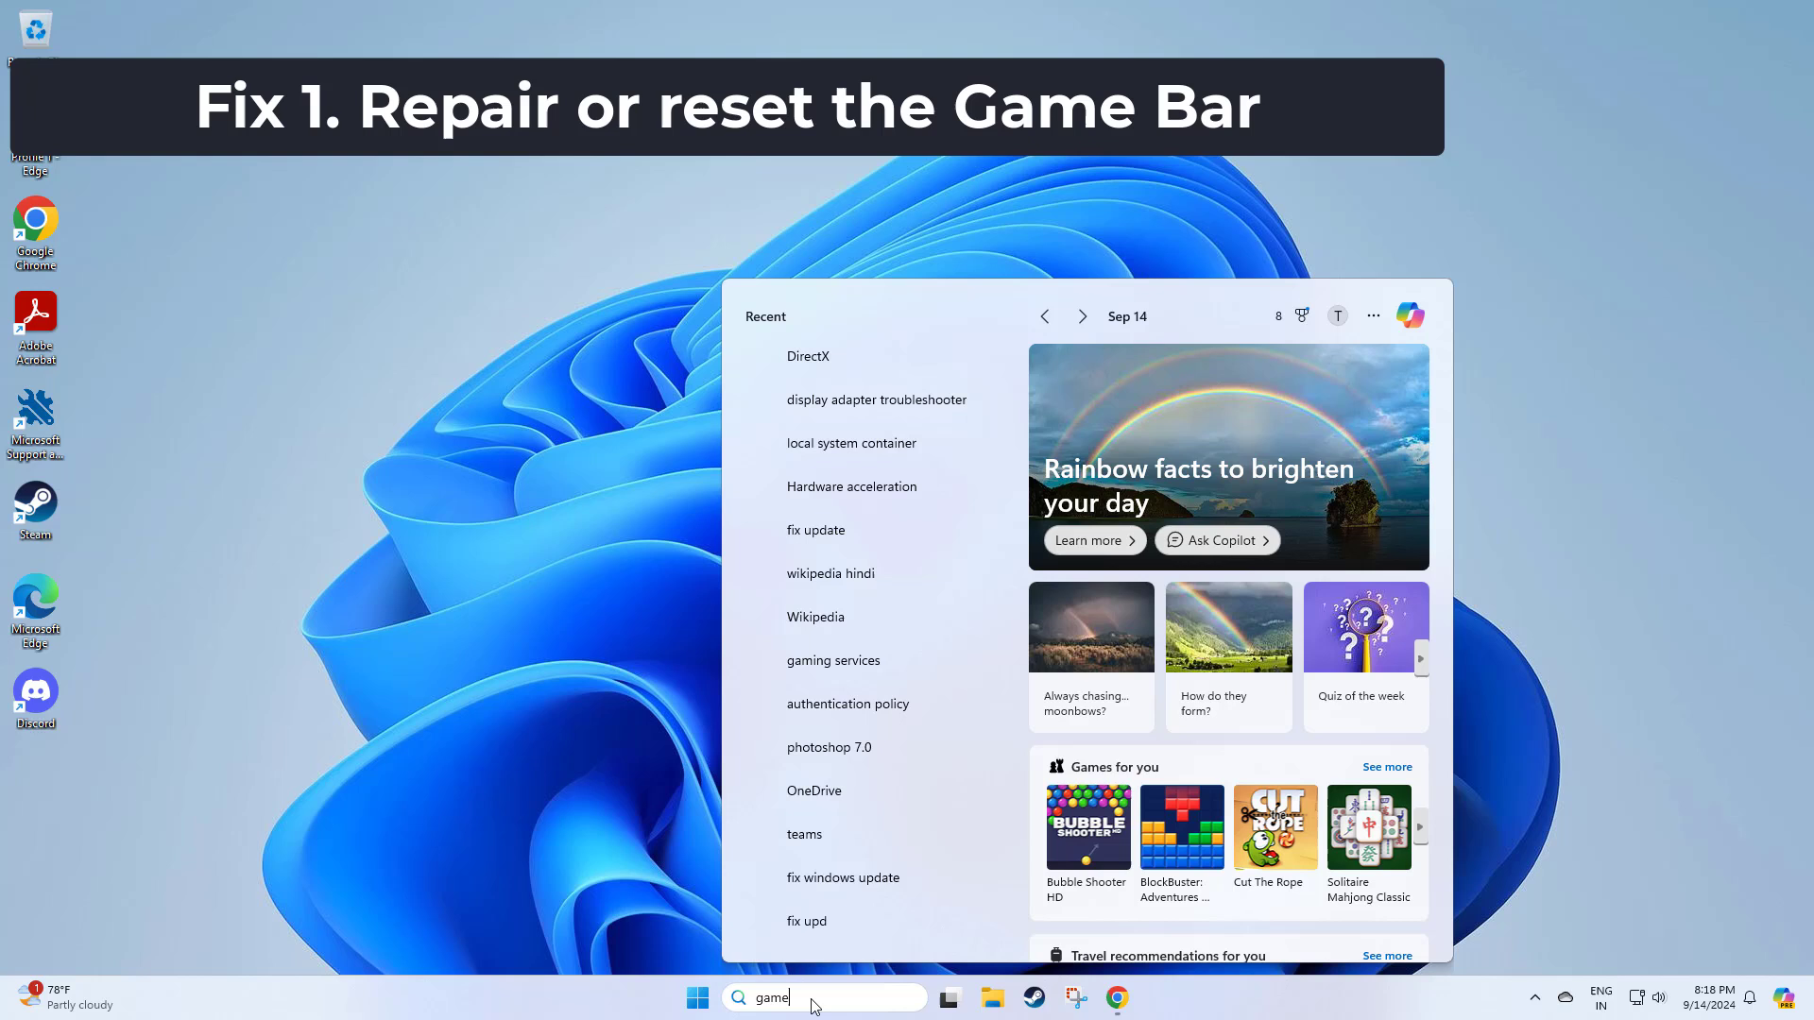
{"action": "type", "text": " bar"}
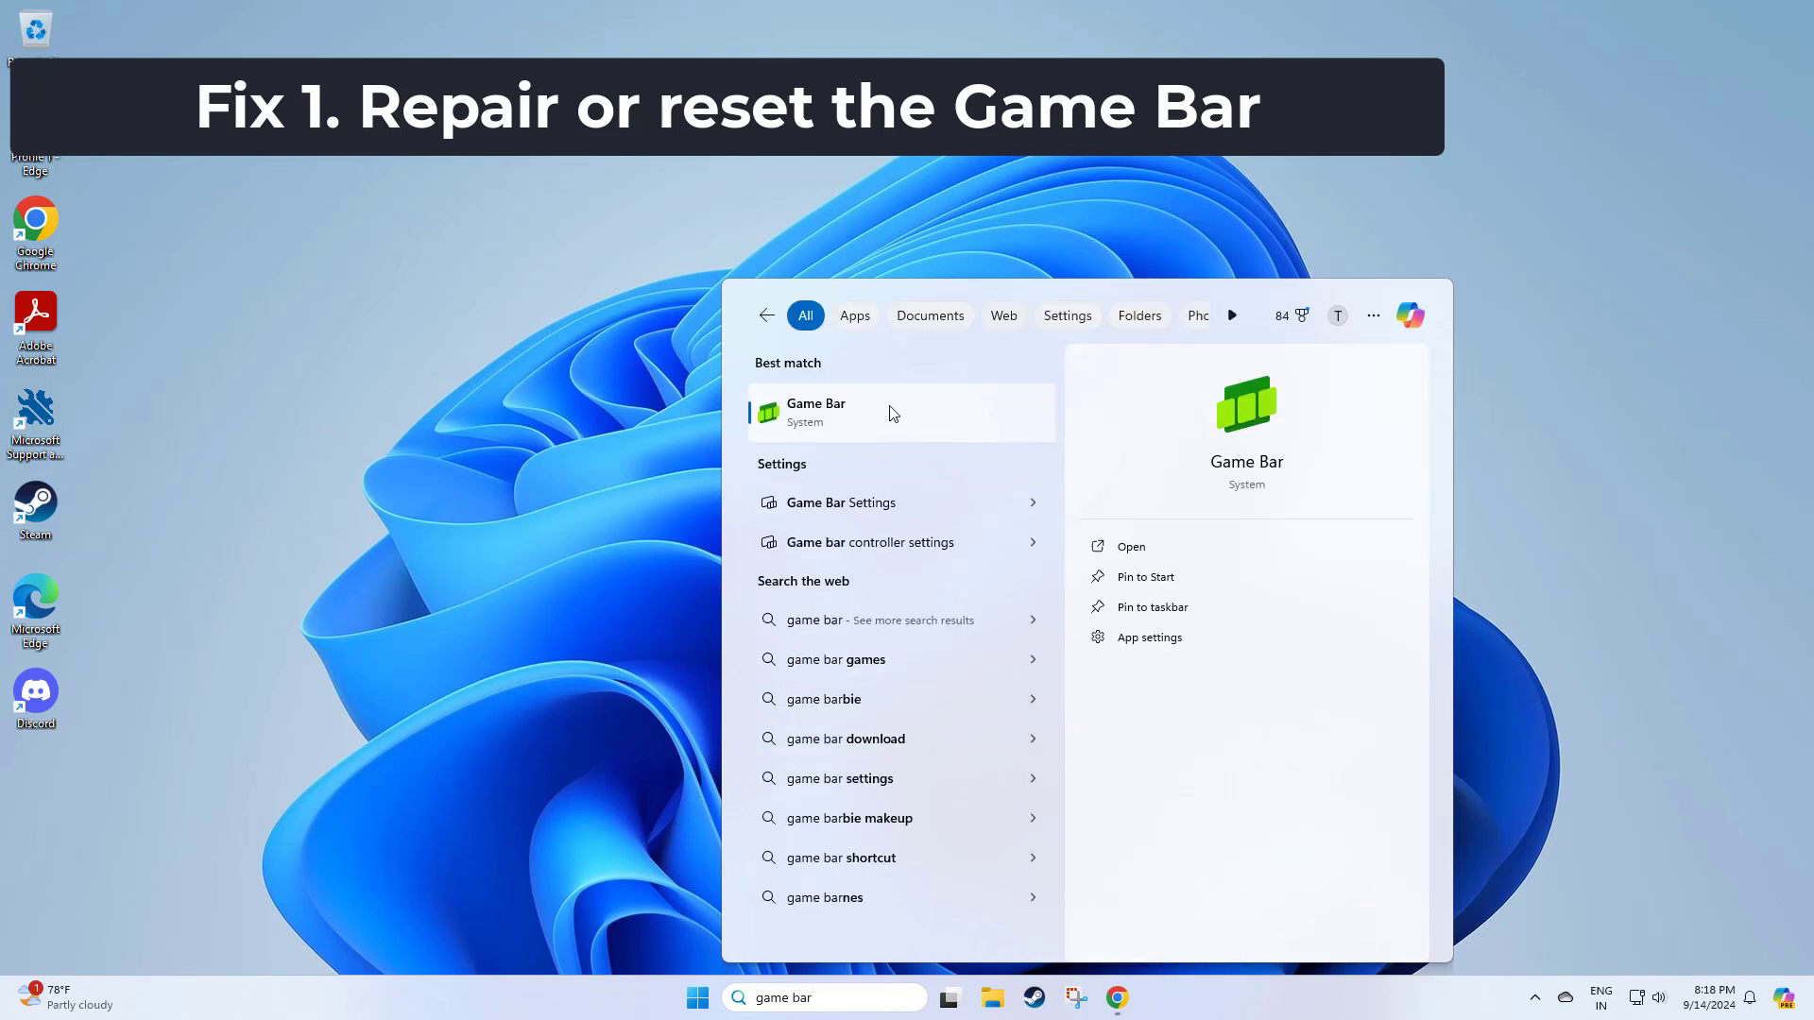
{"action": "right_click", "coordinate": [835, 404]}
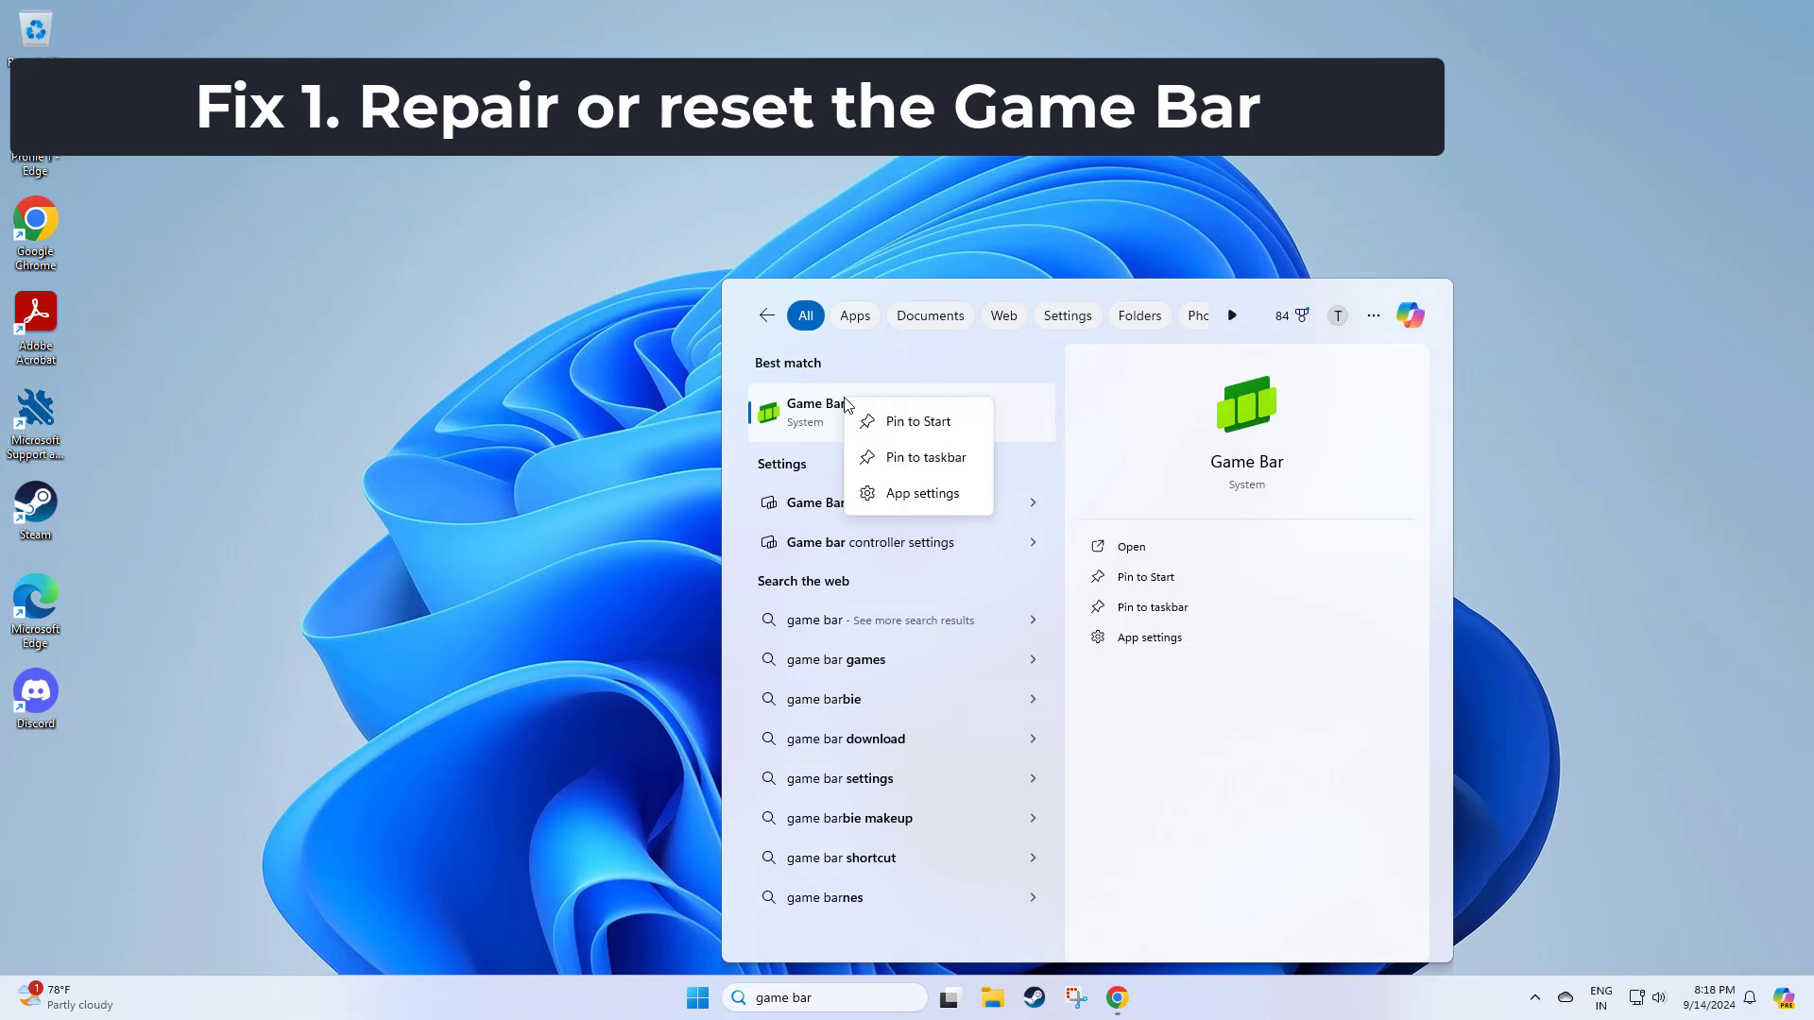
{"action": "left_click", "coordinate": [941, 502]}
Repair the Game Bar from its Reset section without losing its data.
{"action": "left_click", "coordinate": [938, 503]}
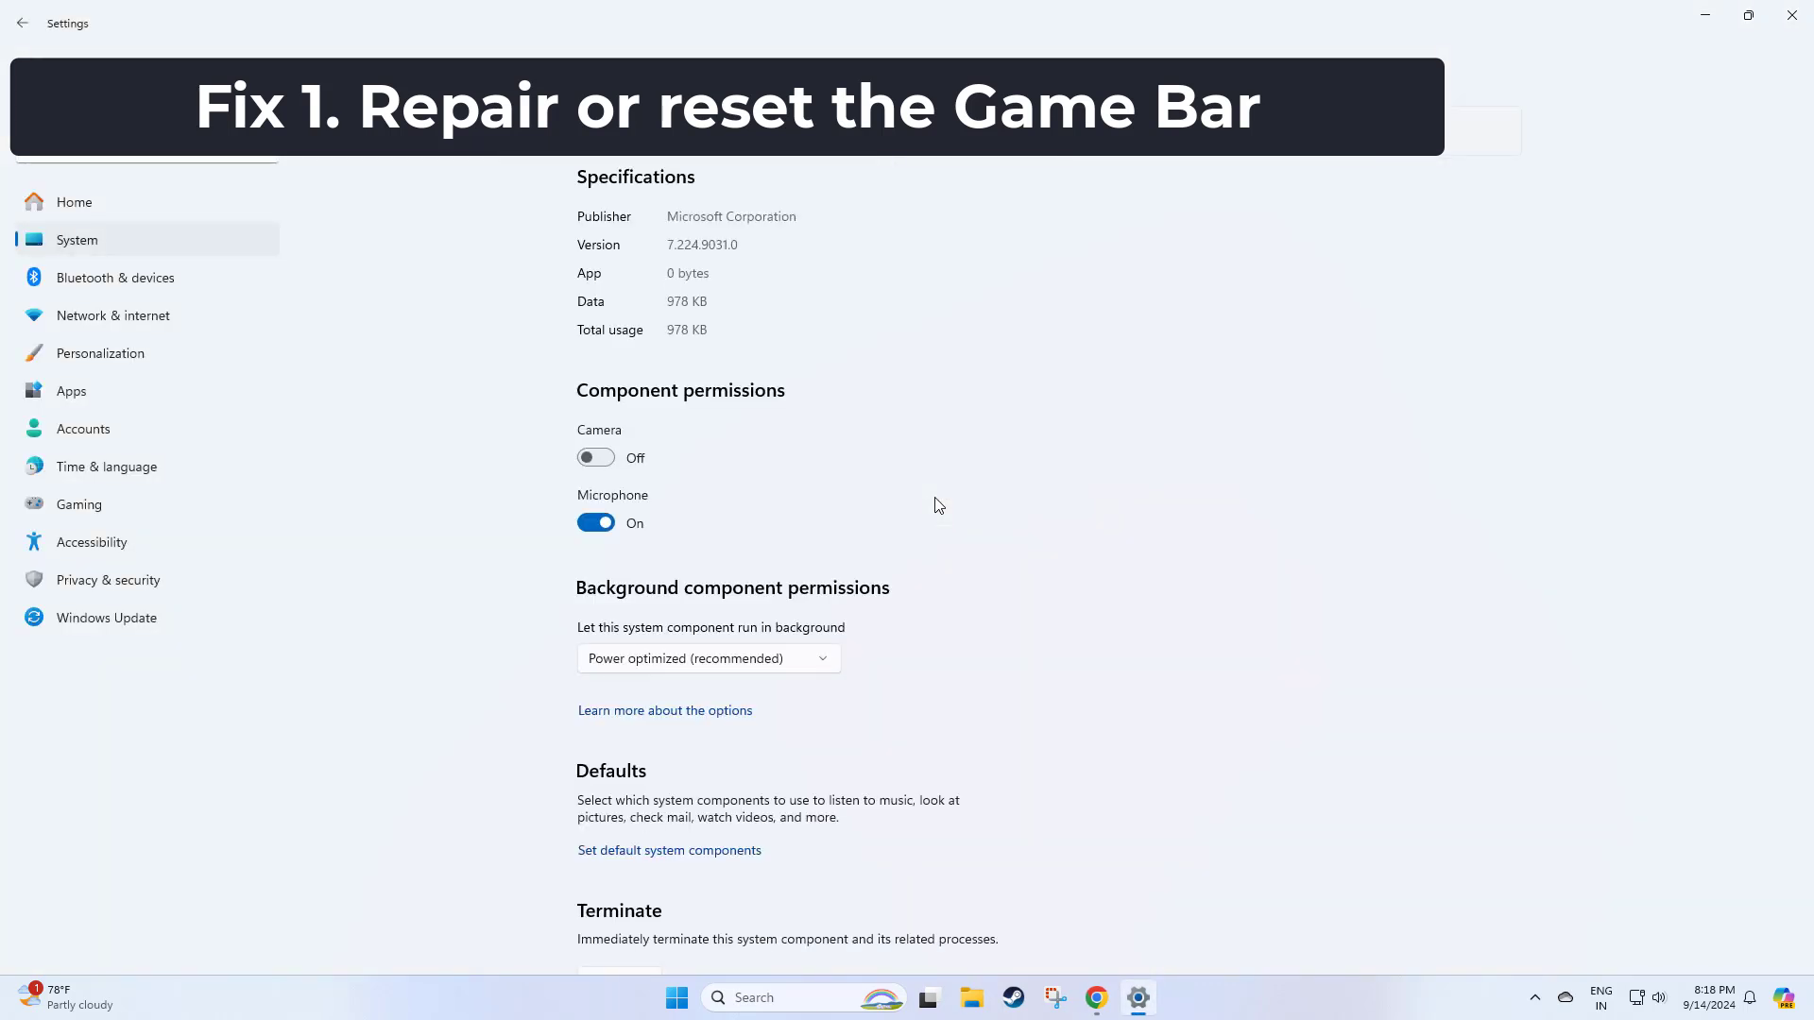
{"action": "scroll", "coordinate": [937, 500], "scroll_direction": "down", "scroll_amount": 5}
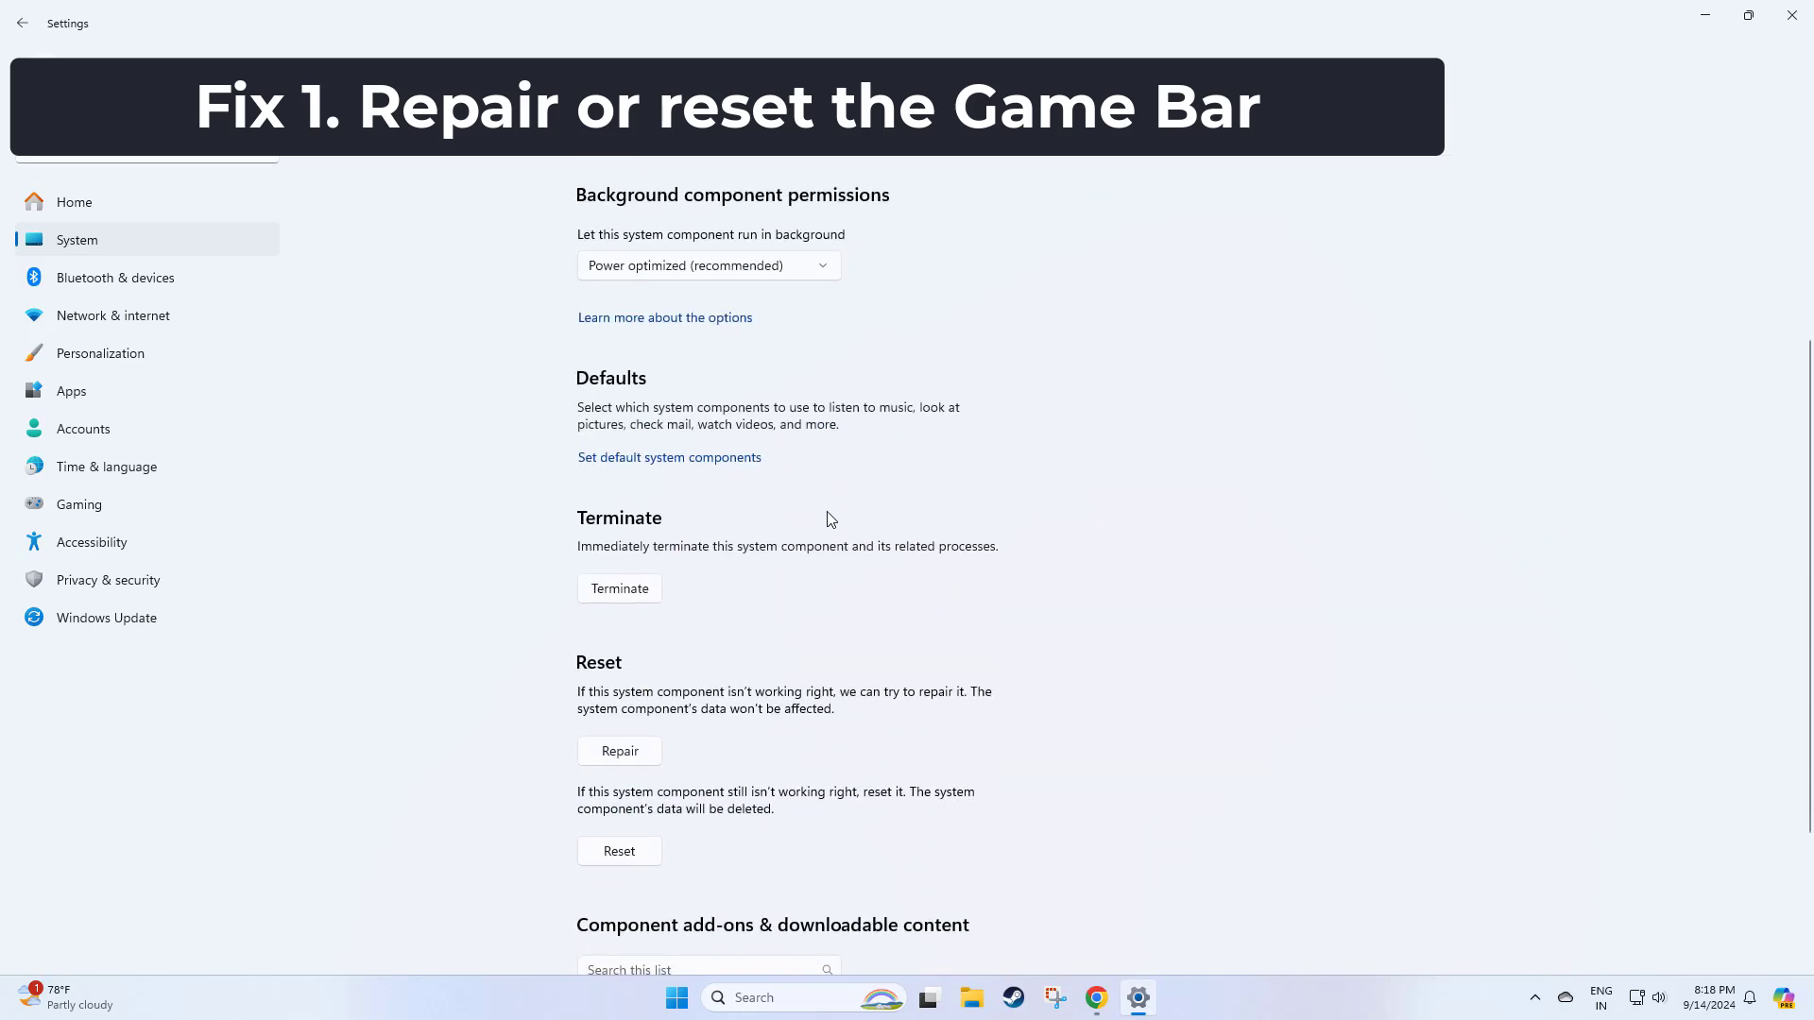
{"action": "scroll", "coordinate": [716, 571], "scroll_direction": "up", "scroll_amount": 1}
{"action": "scroll", "coordinate": [680, 585], "scroll_direction": "down", "scroll_amount": 2}
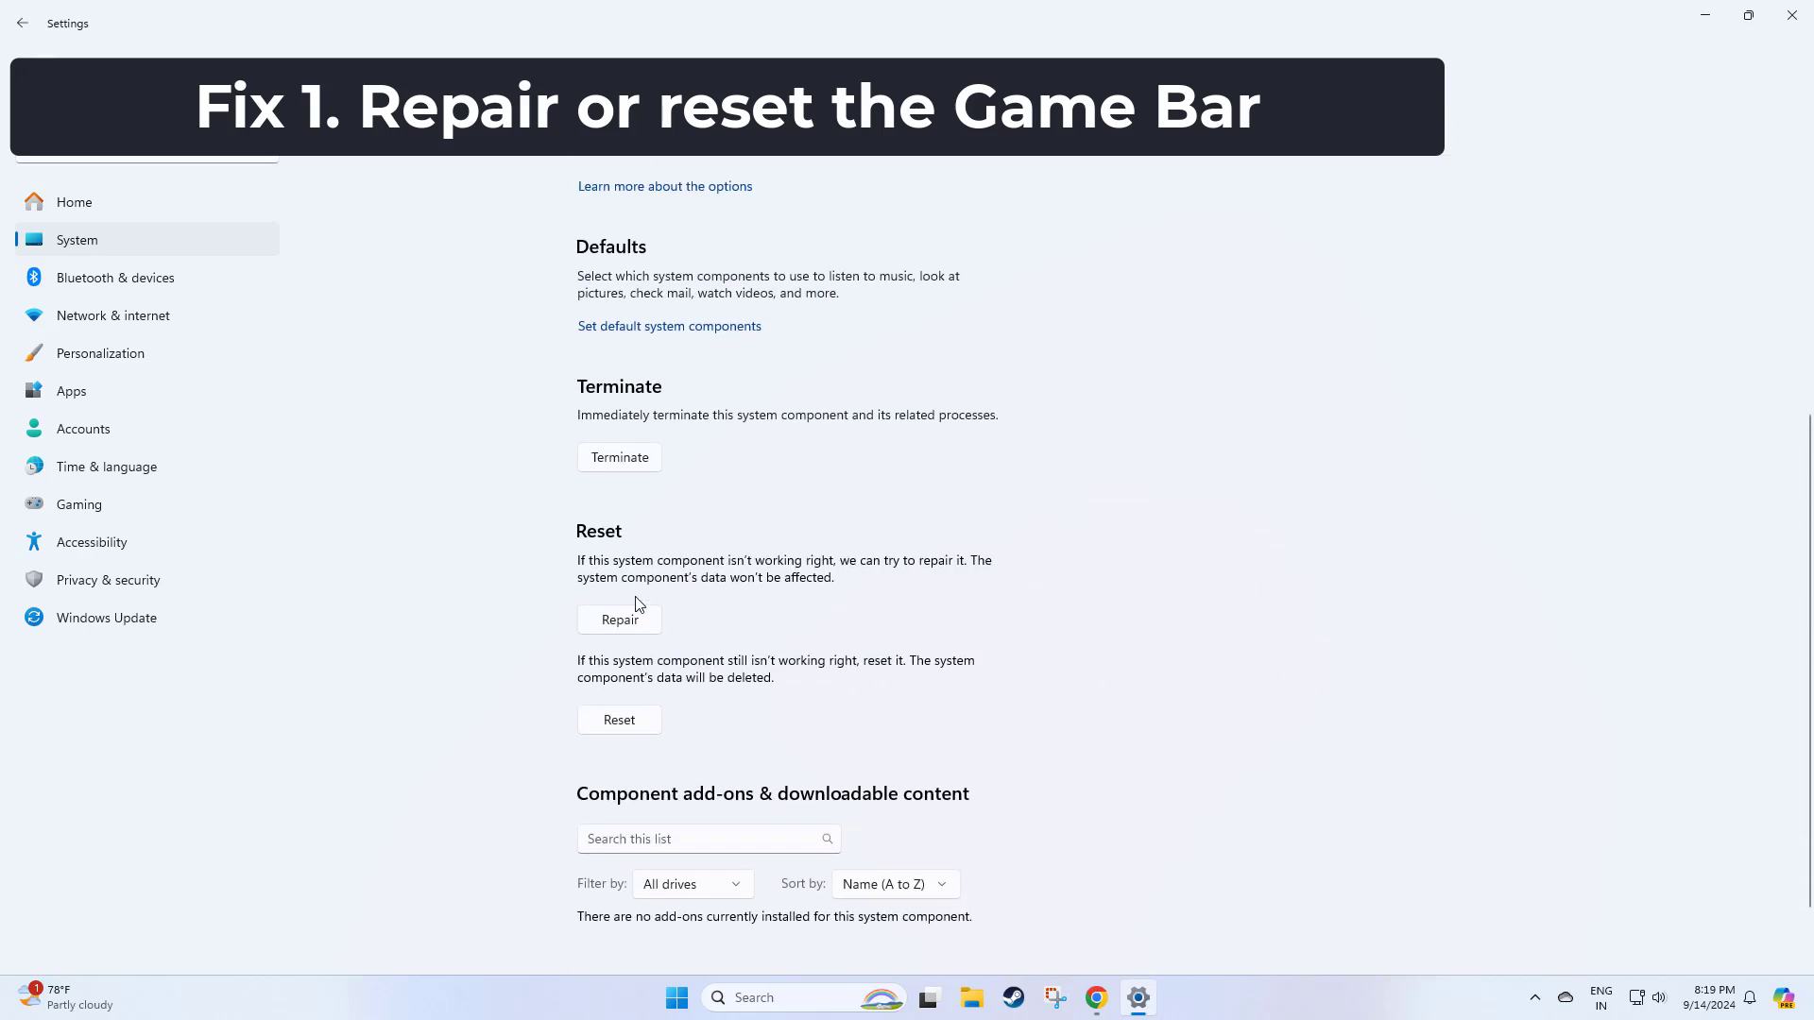
{"action": "left_click", "coordinate": [629, 625]}
Reset the Game Bar, confirm deleting its data, and close Settings.
{"action": "left_click", "coordinate": [625, 726]}
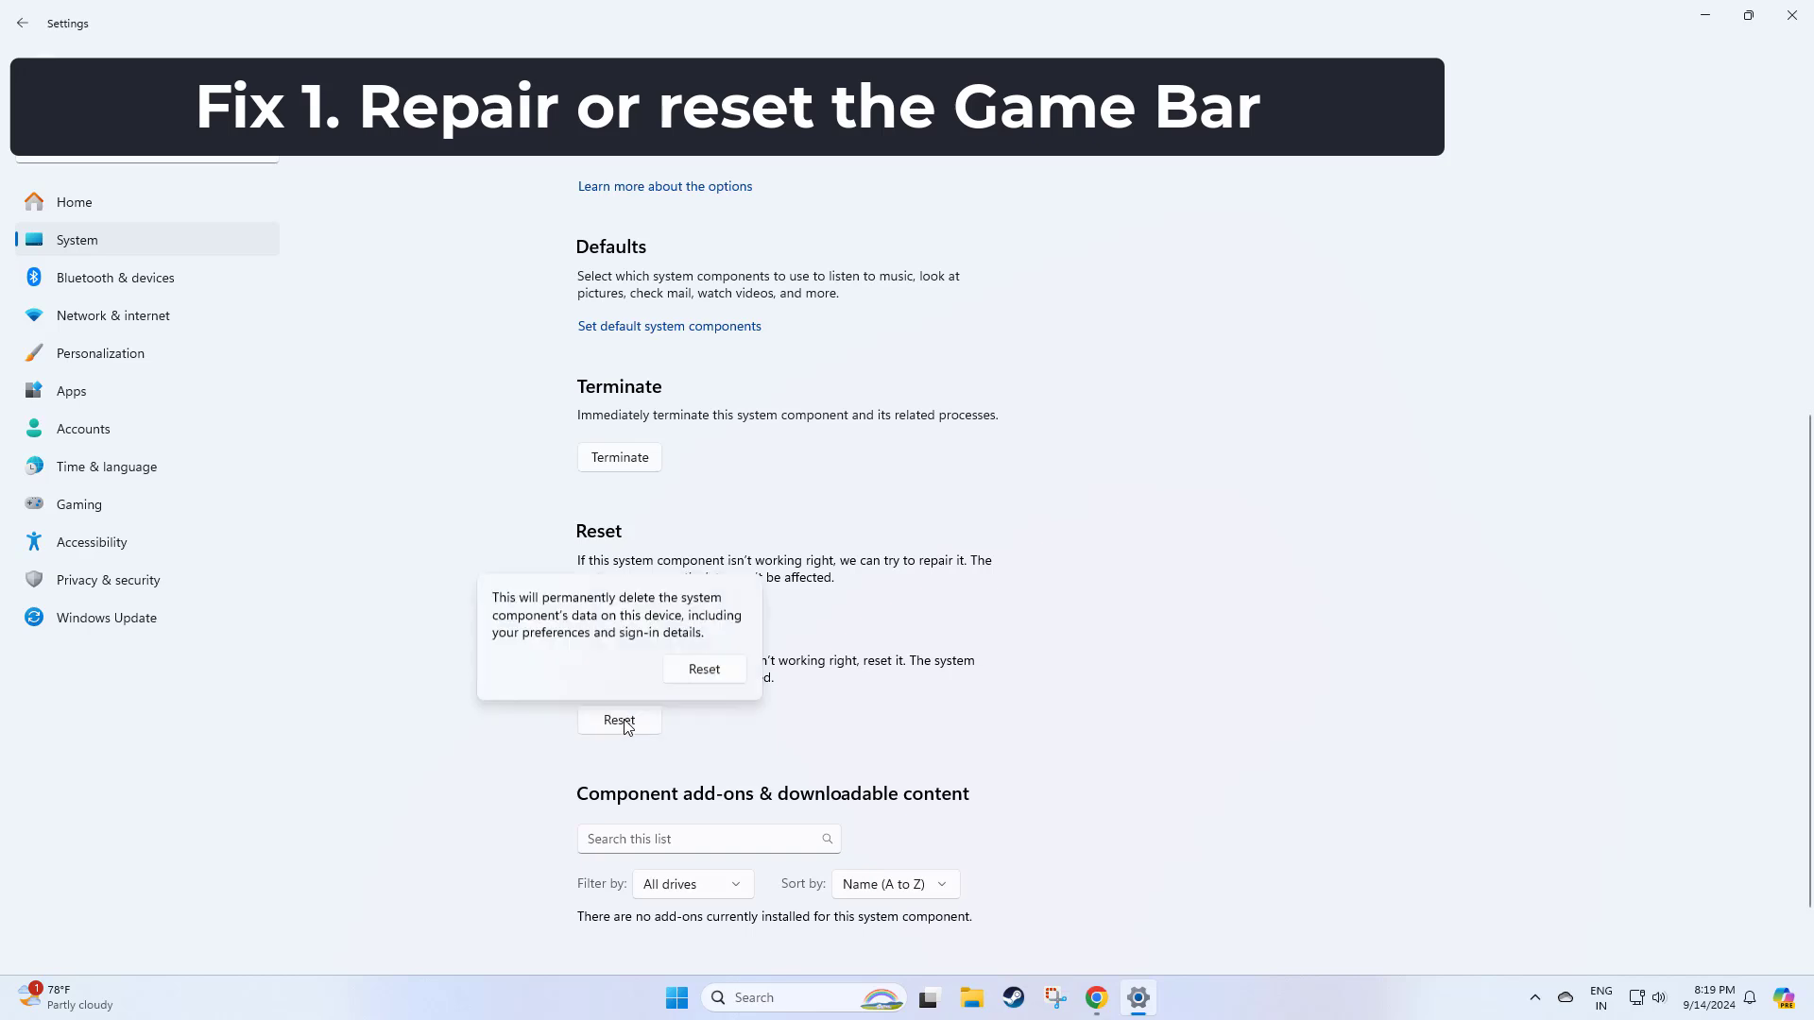
{"action": "left_click", "coordinate": [699, 671]}
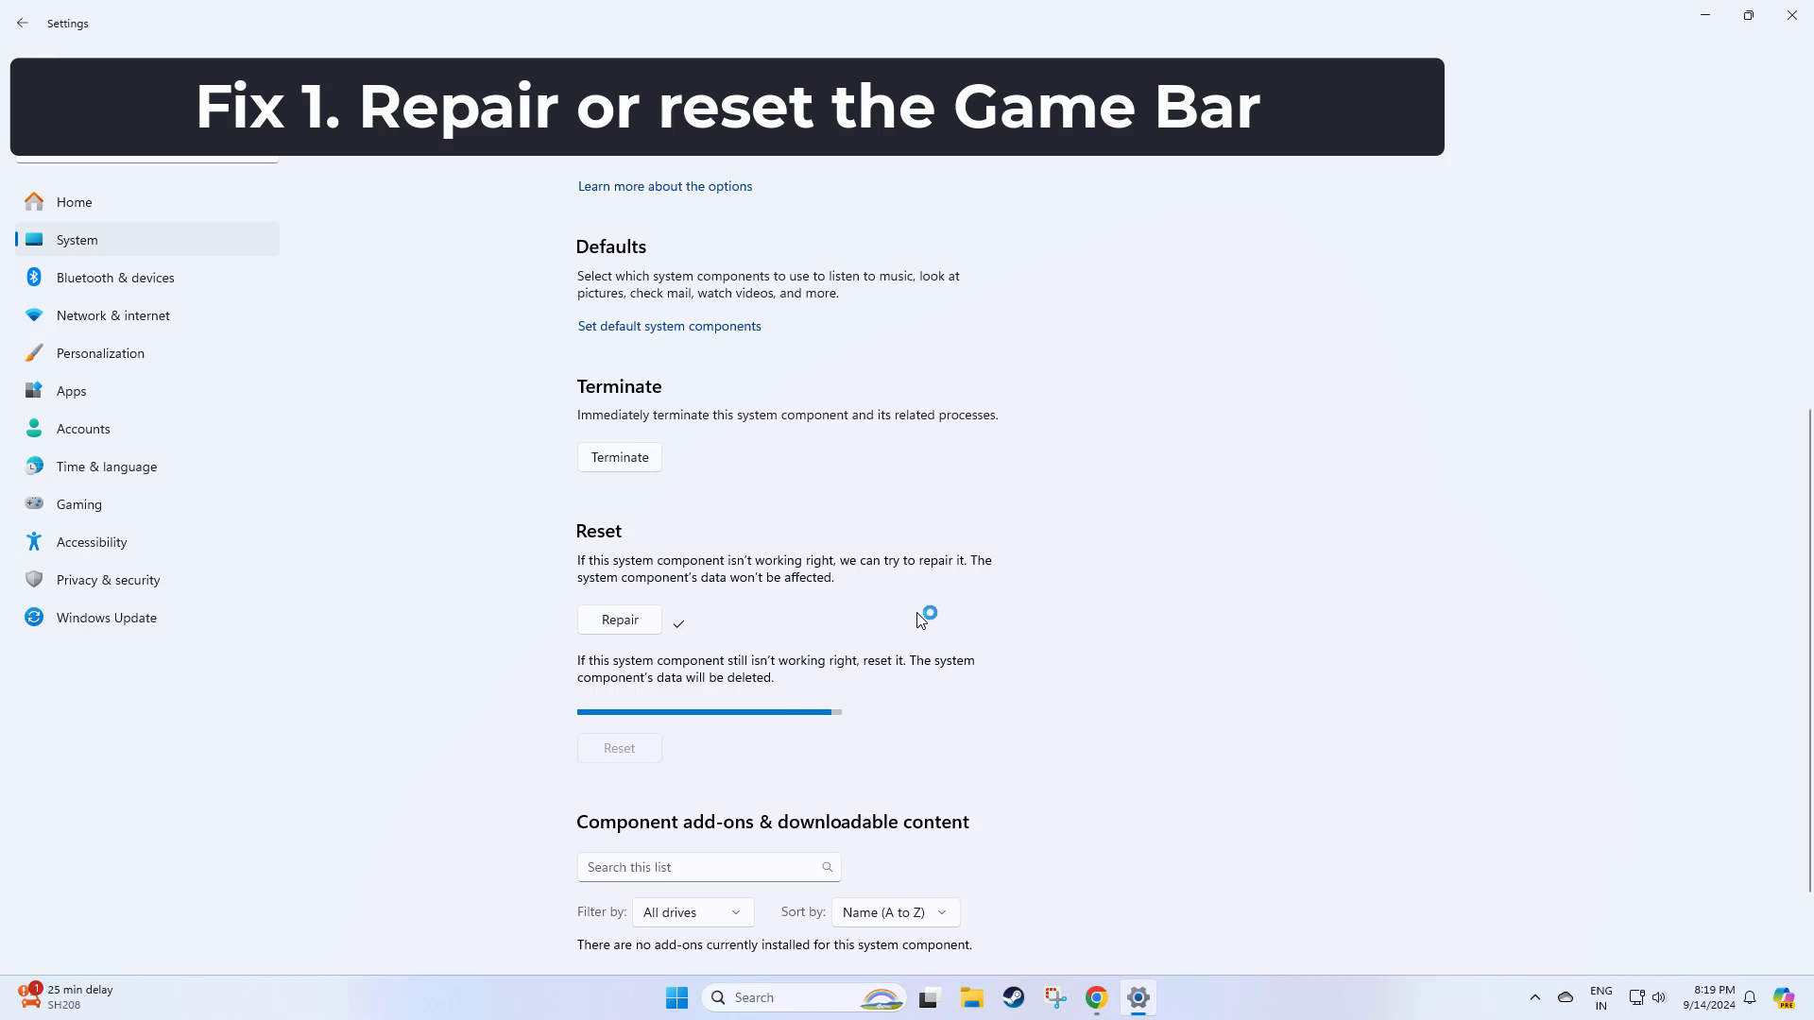
{"action": "left_click", "coordinate": [1792, 15]}
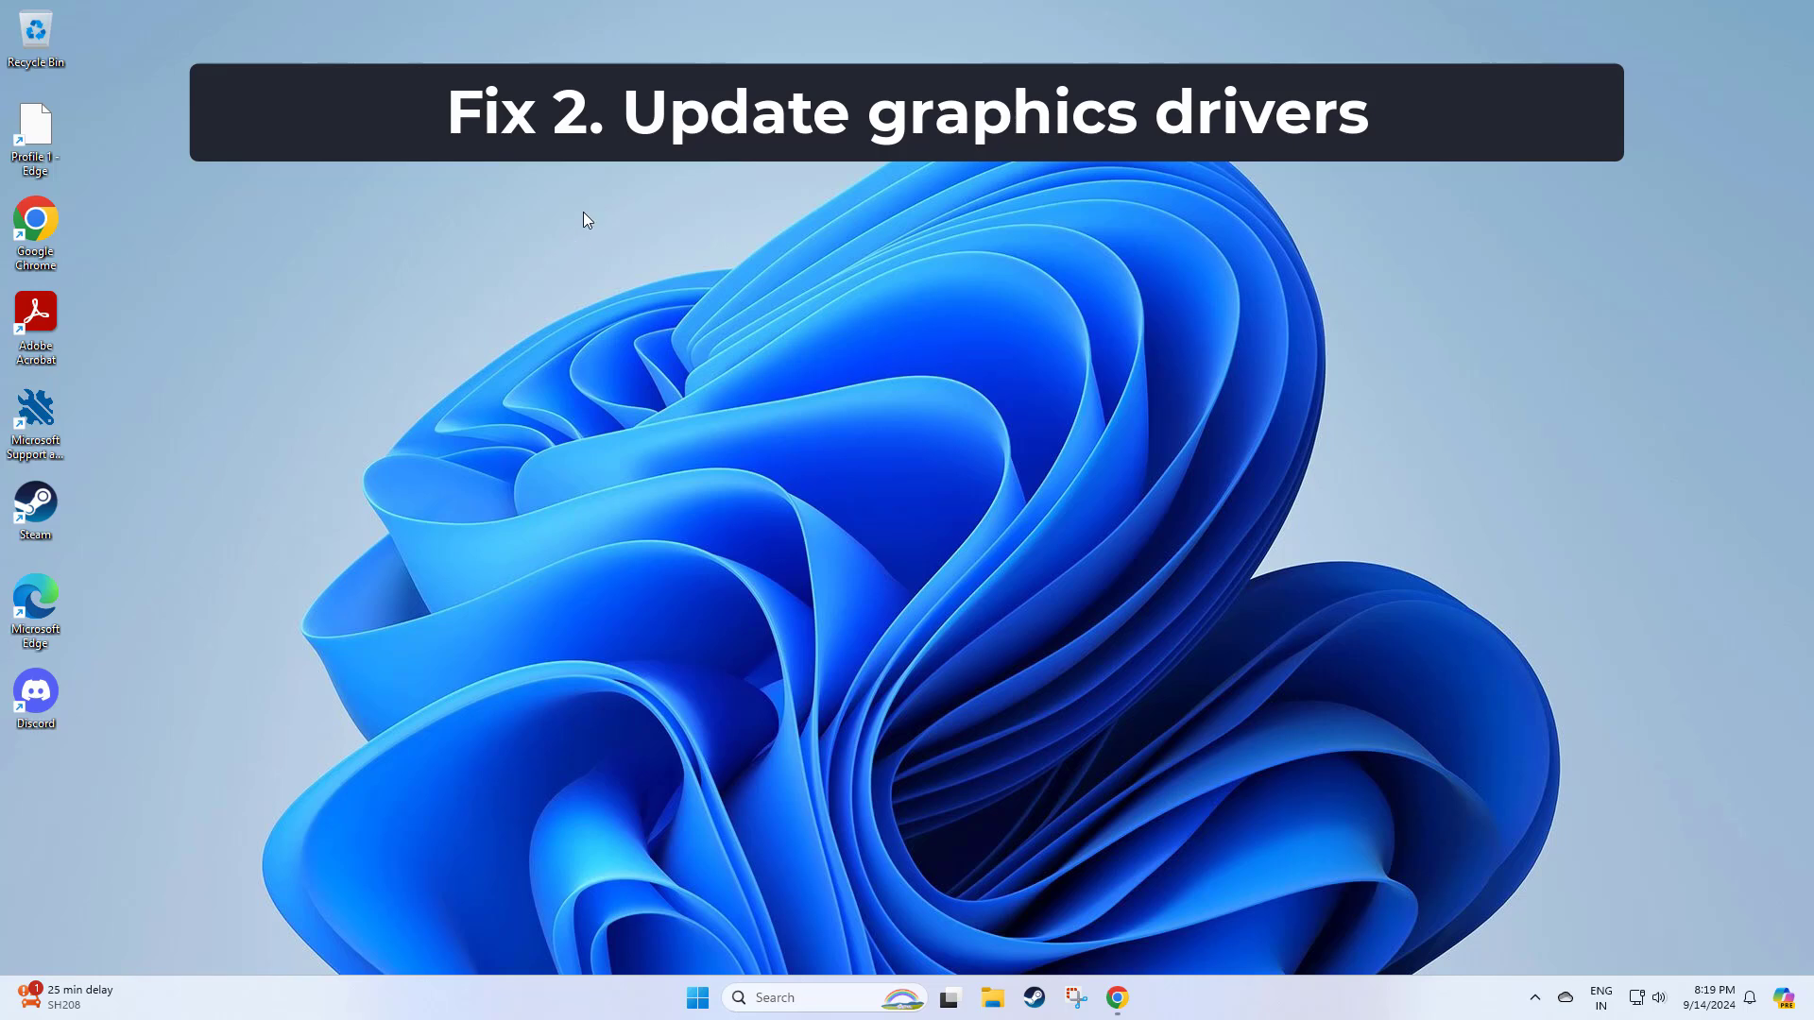
Search for 'dev' and launch Device Manager from the results.
{"action": "left_click", "coordinate": [796, 994]}
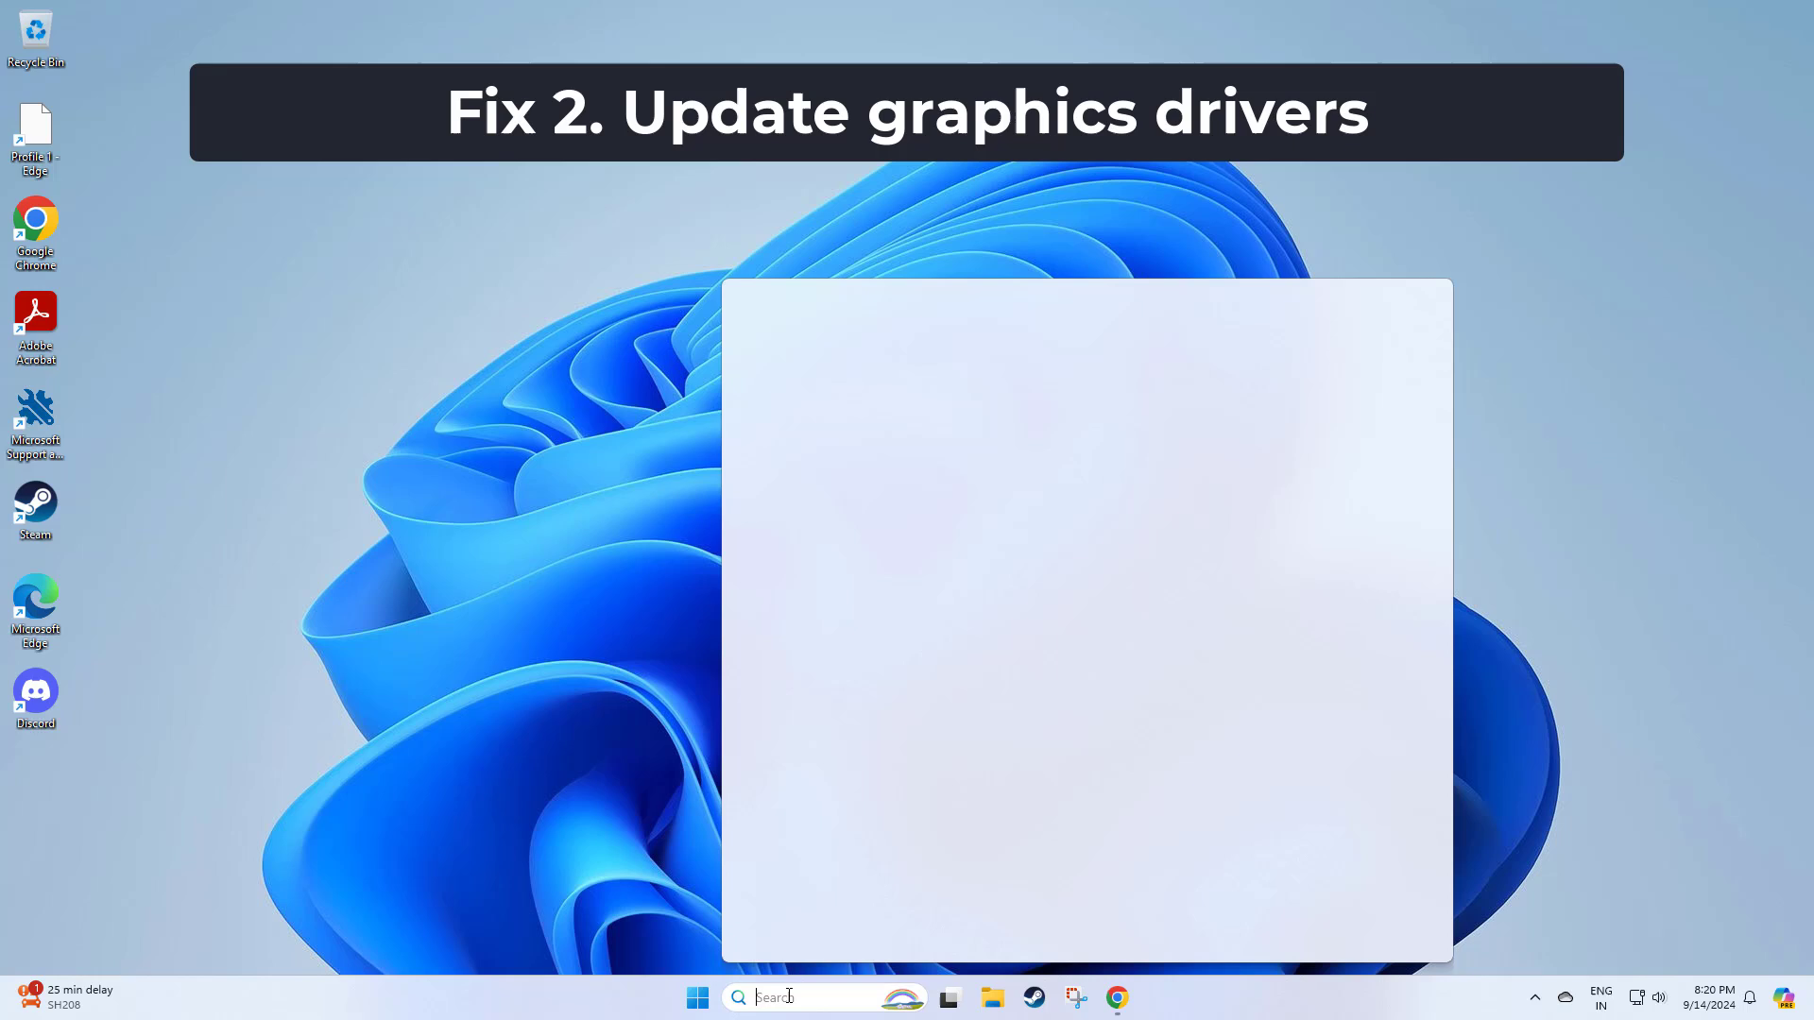
{"action": "type", "text": "dev"}
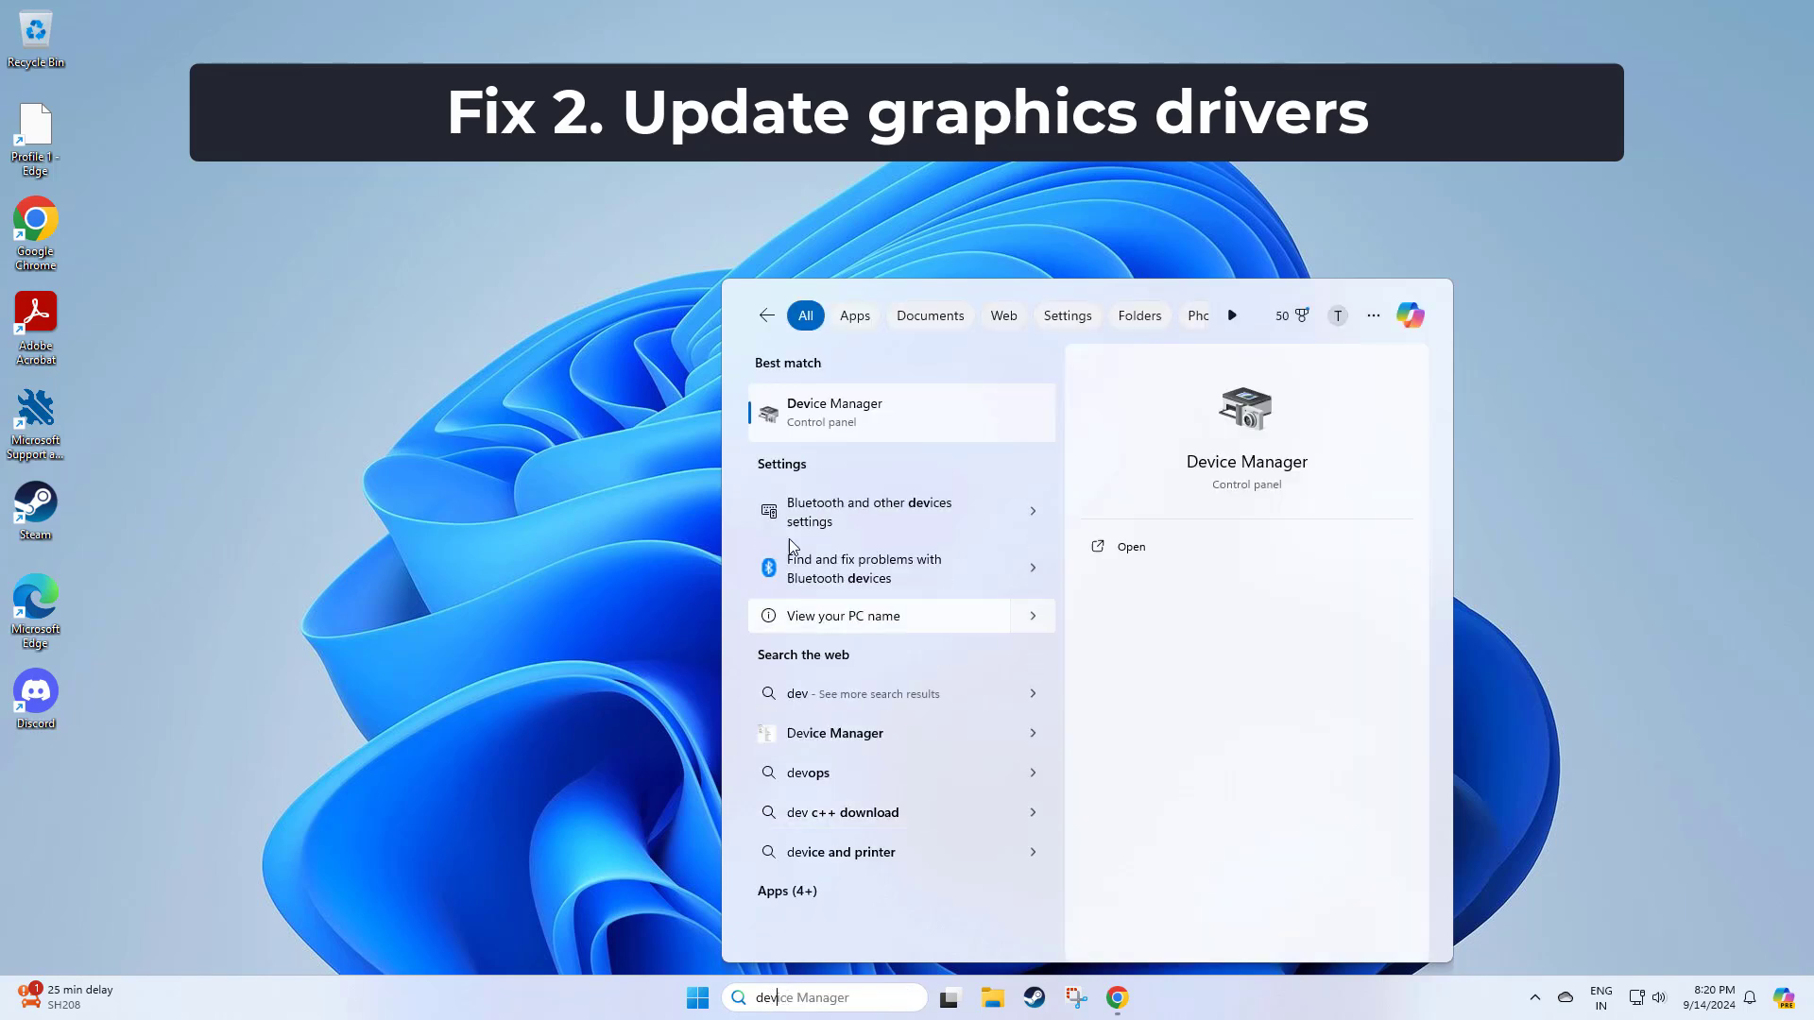
{"action": "left_click", "coordinate": [852, 400]}
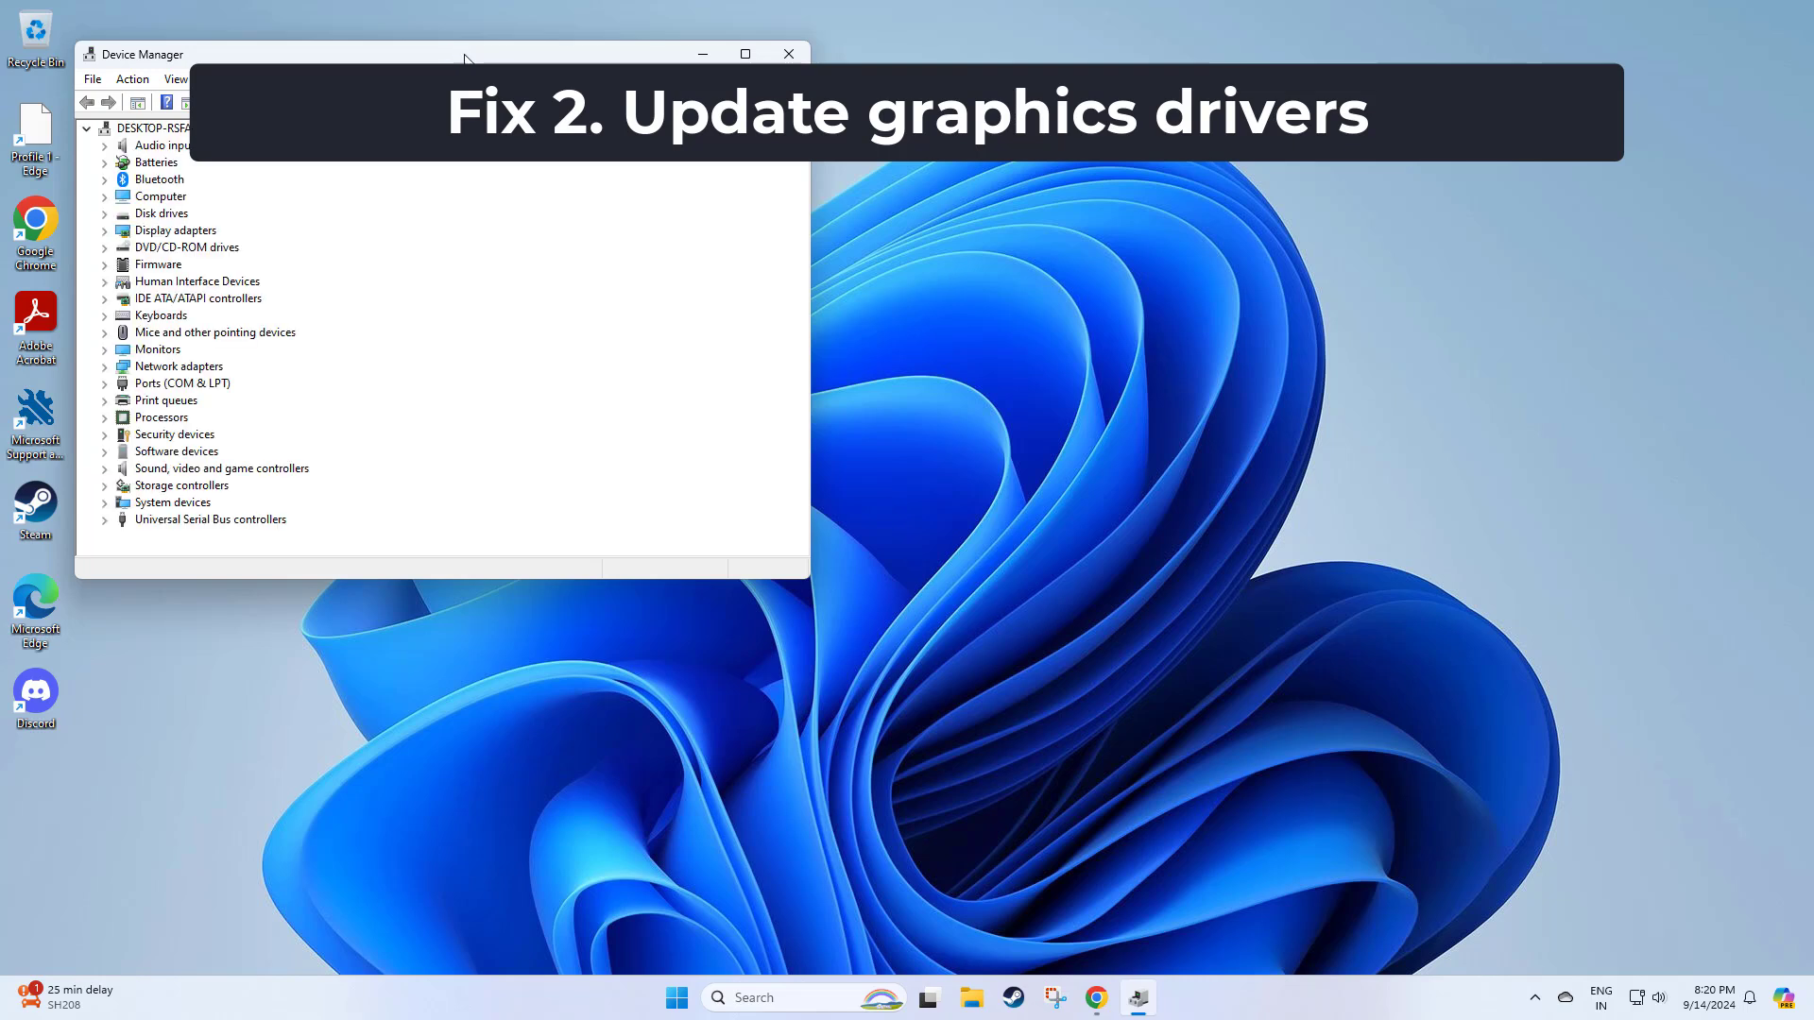
Have Windows search automatically for a newer VMware SVGA 3D display driver and confirm the best is installed.
{"action": "left_click_drag", "start_coordinate": [464, 58], "coordinate": [861, 274]}
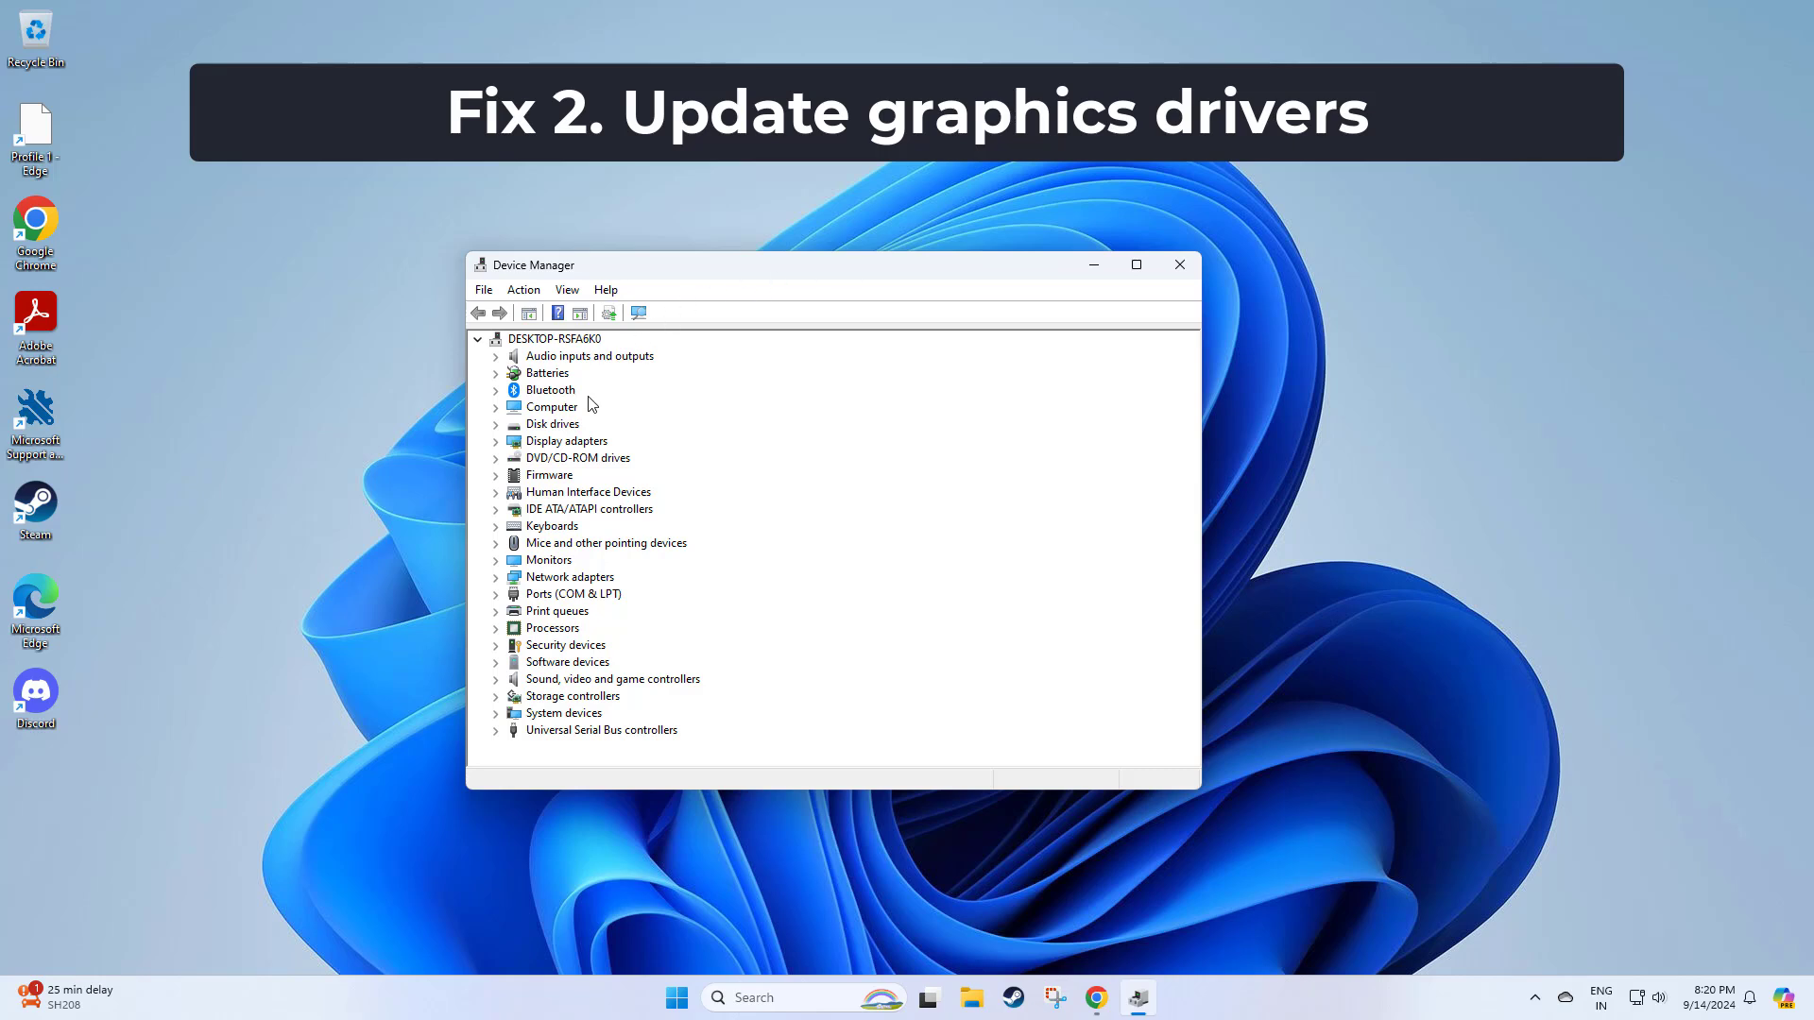
{"action": "left_click", "coordinate": [501, 444]}
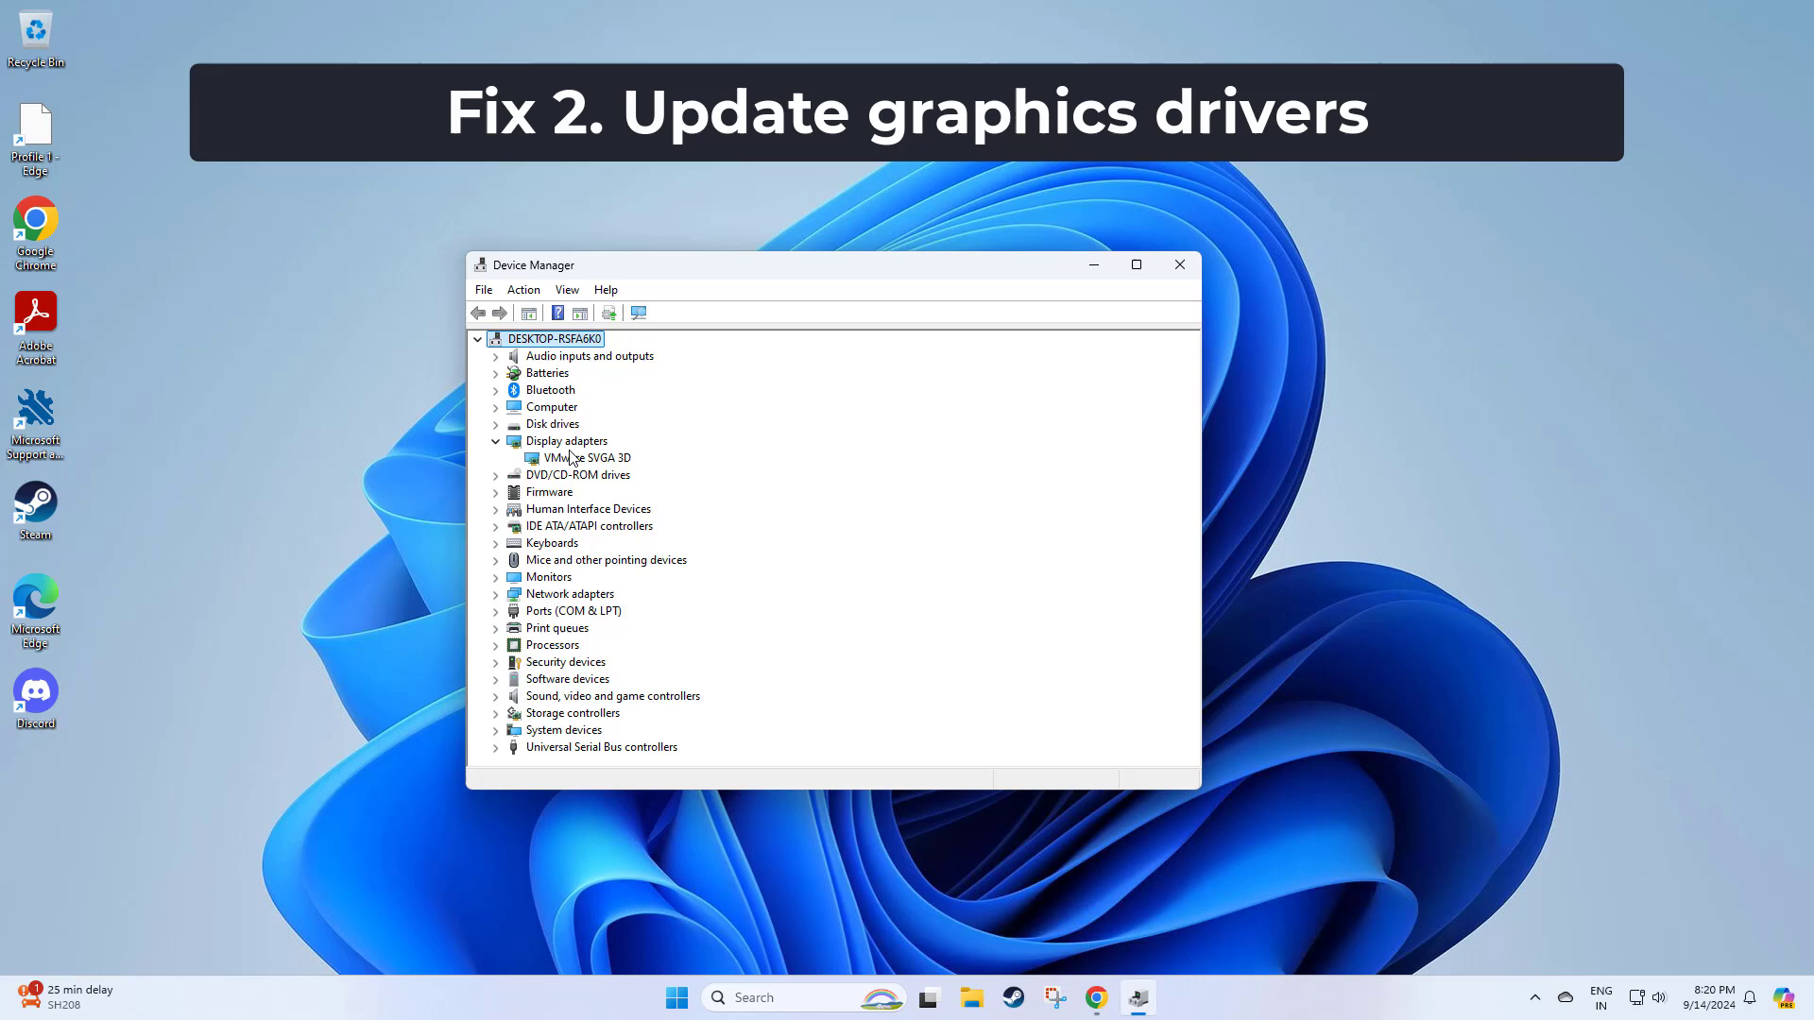
{"action": "left_click", "coordinate": [573, 458]}
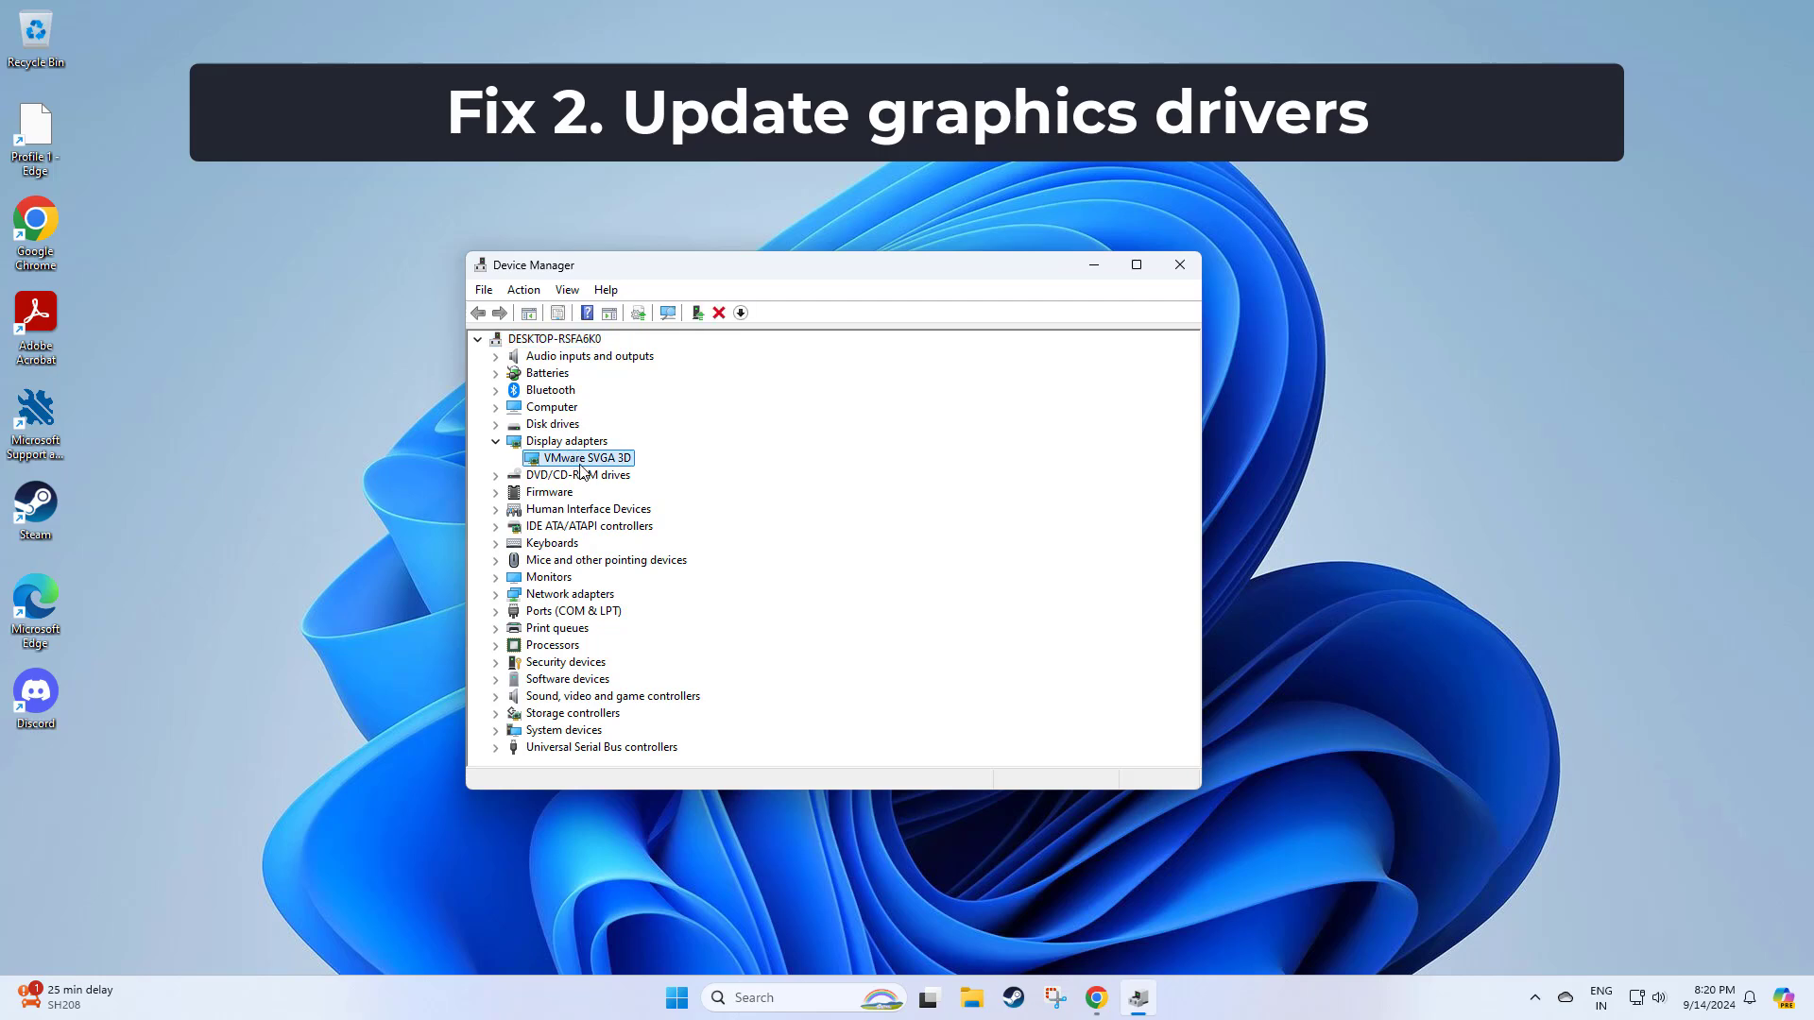
{"action": "right_click", "coordinate": [579, 461]}
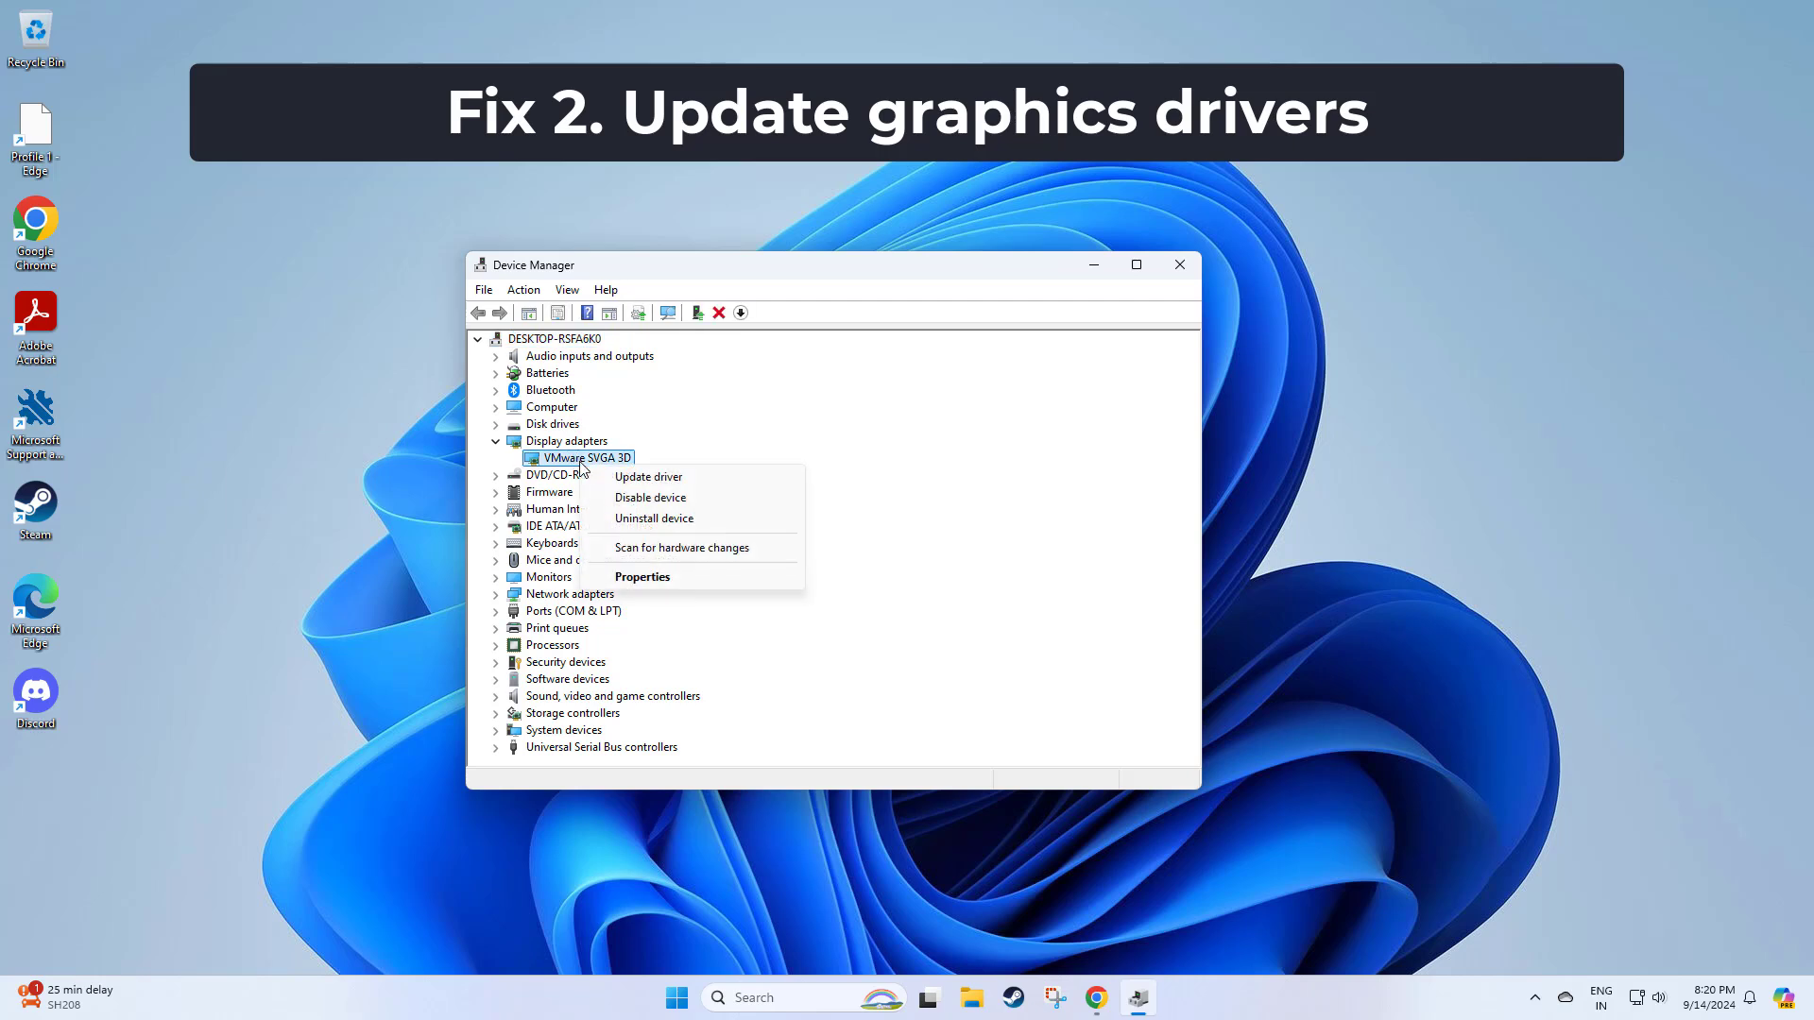
{"action": "left_click", "coordinate": [660, 478]}
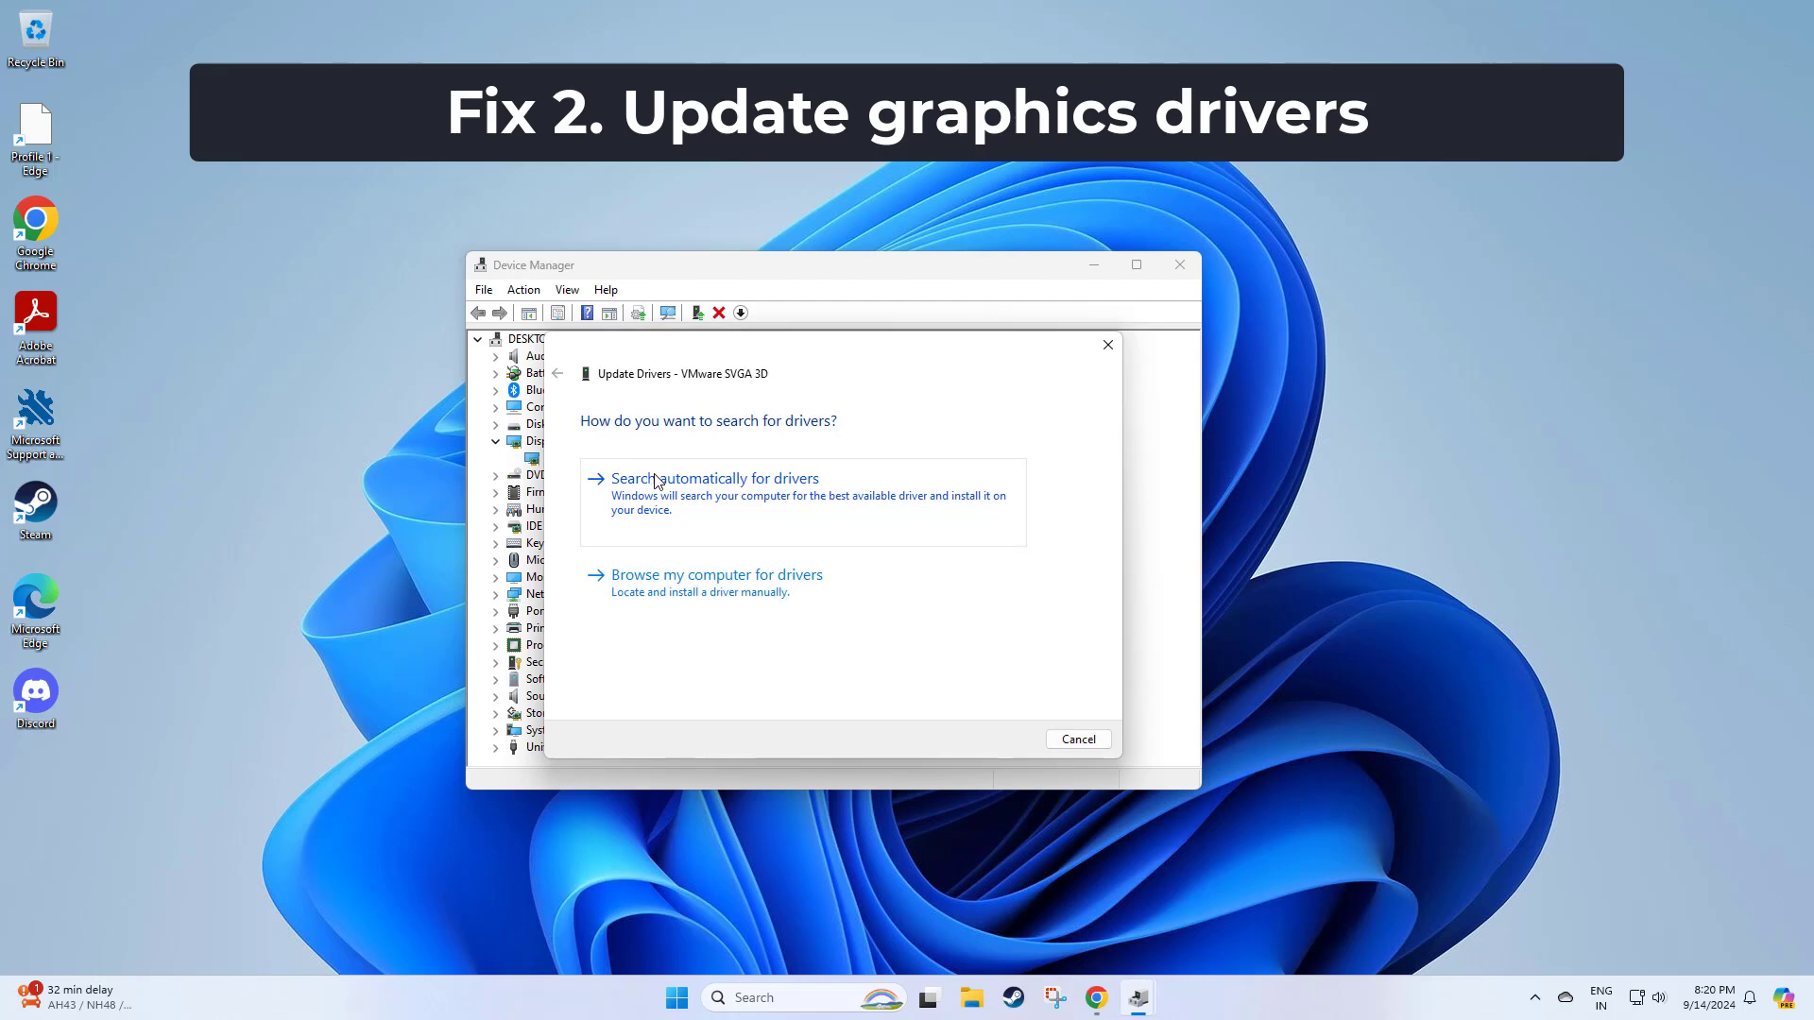
{"action": "left_click", "coordinate": [751, 484]}
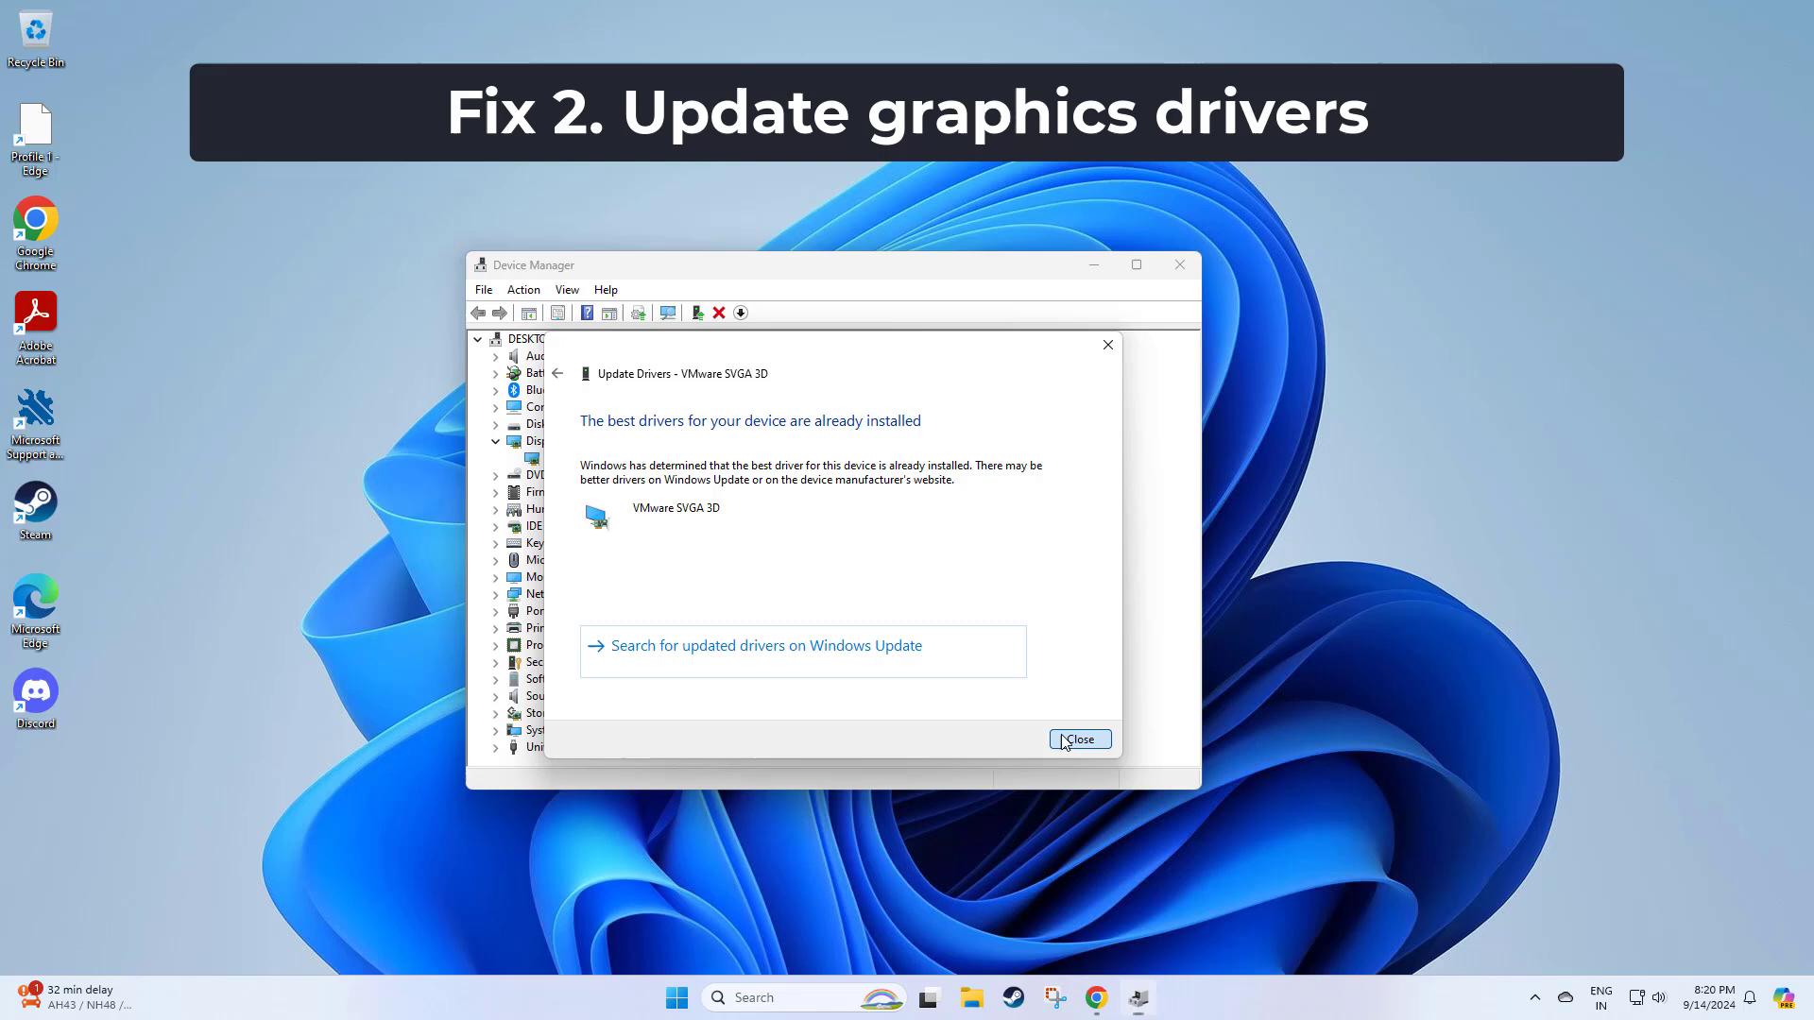
{"action": "left_click", "coordinate": [1077, 739]}
Close Device Manager and bring up the Start menu's power options.
{"action": "left_click", "coordinate": [1176, 265]}
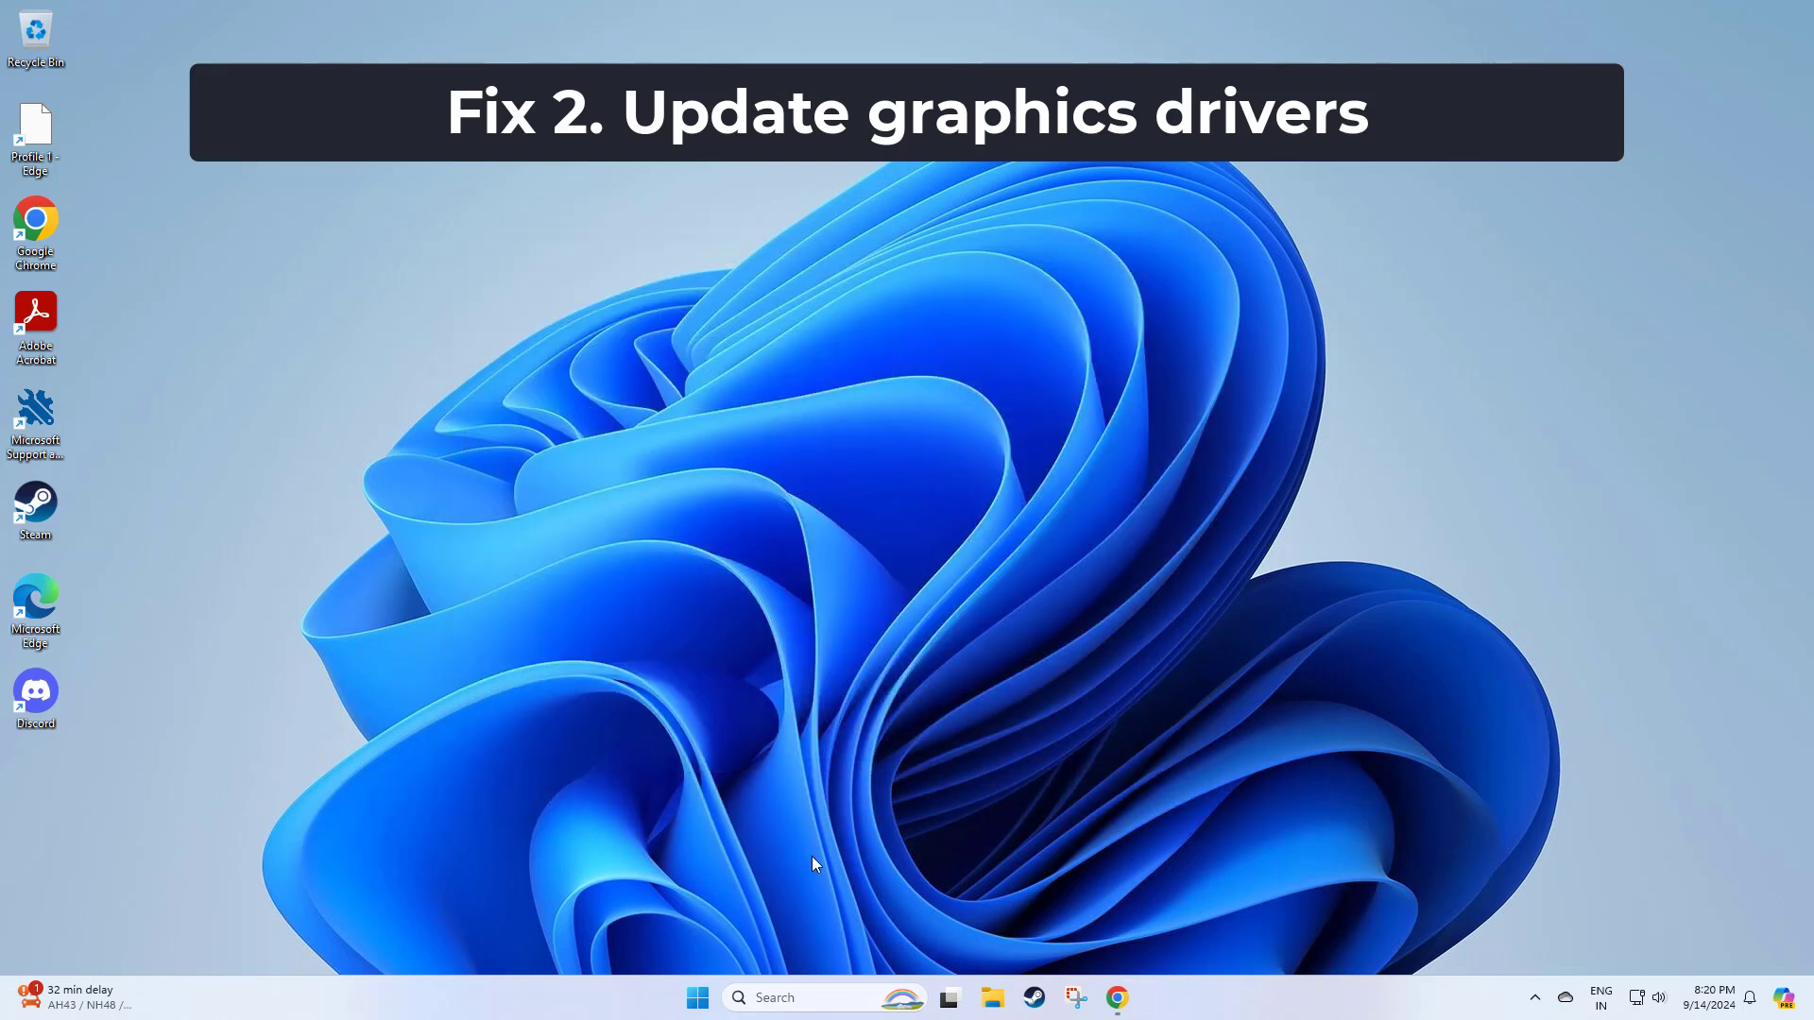
{"action": "key", "text": "super"}
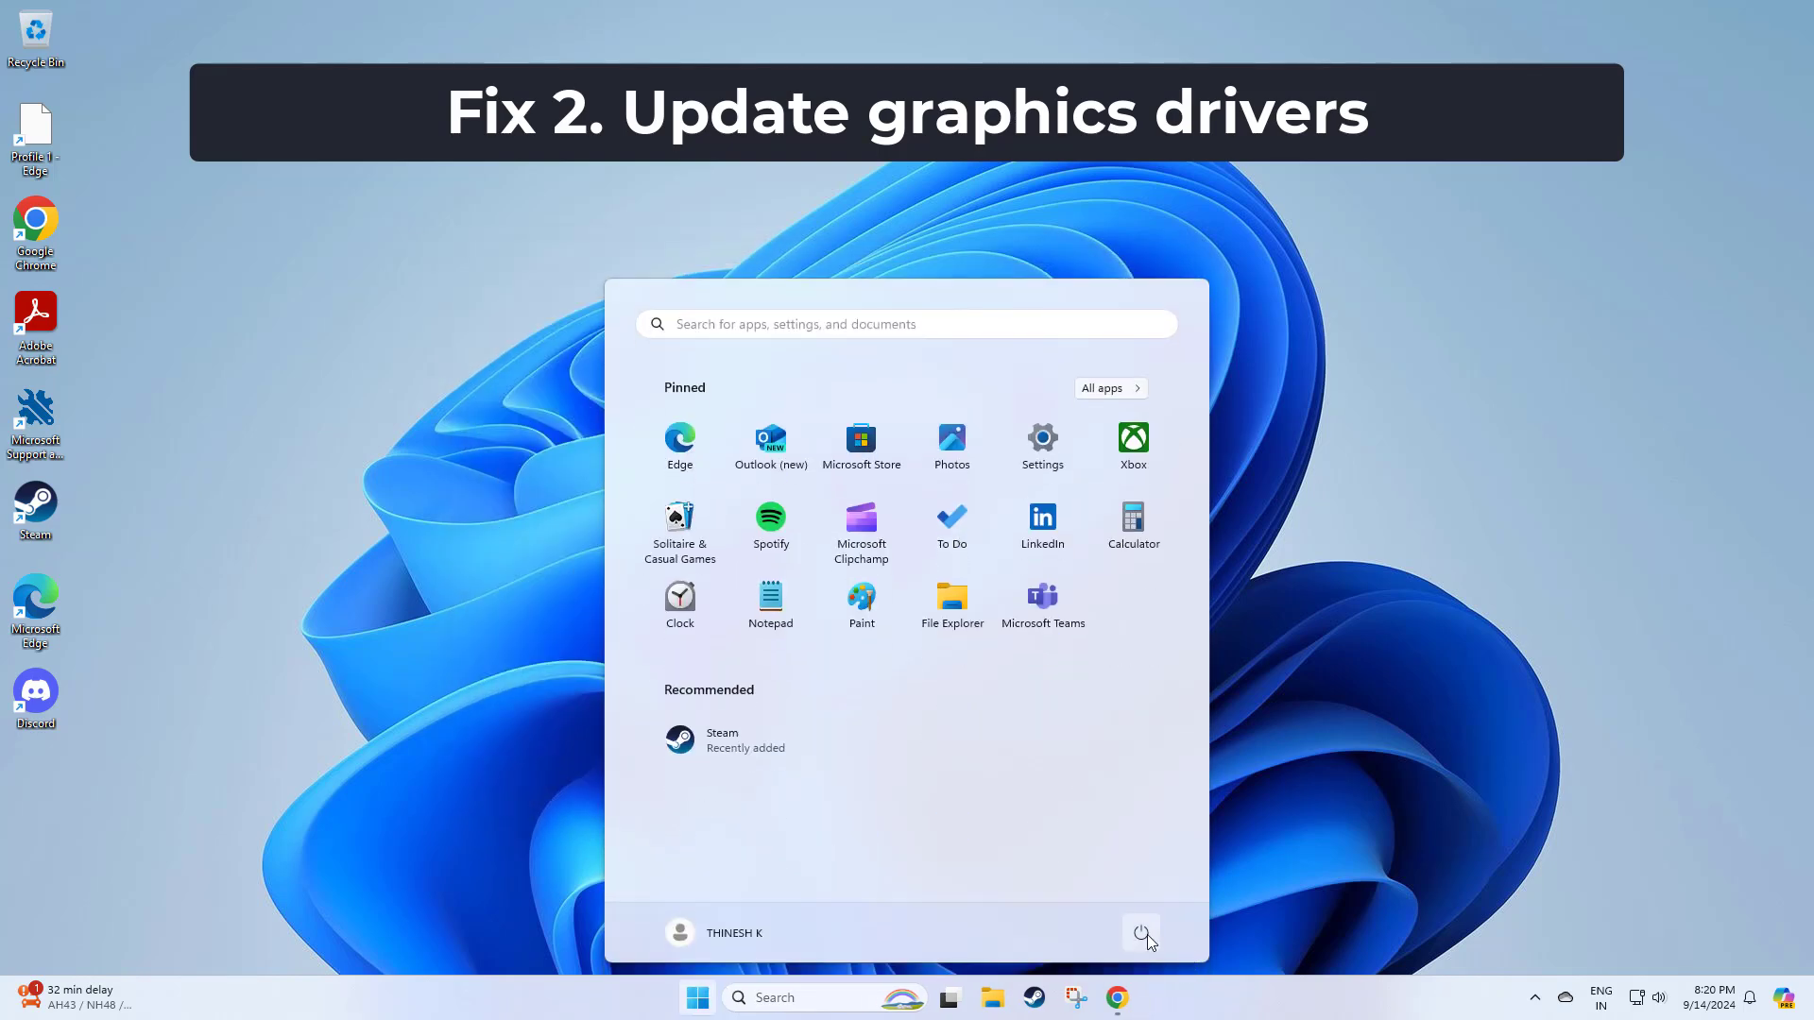
{"action": "left_click", "coordinate": [1141, 932]}
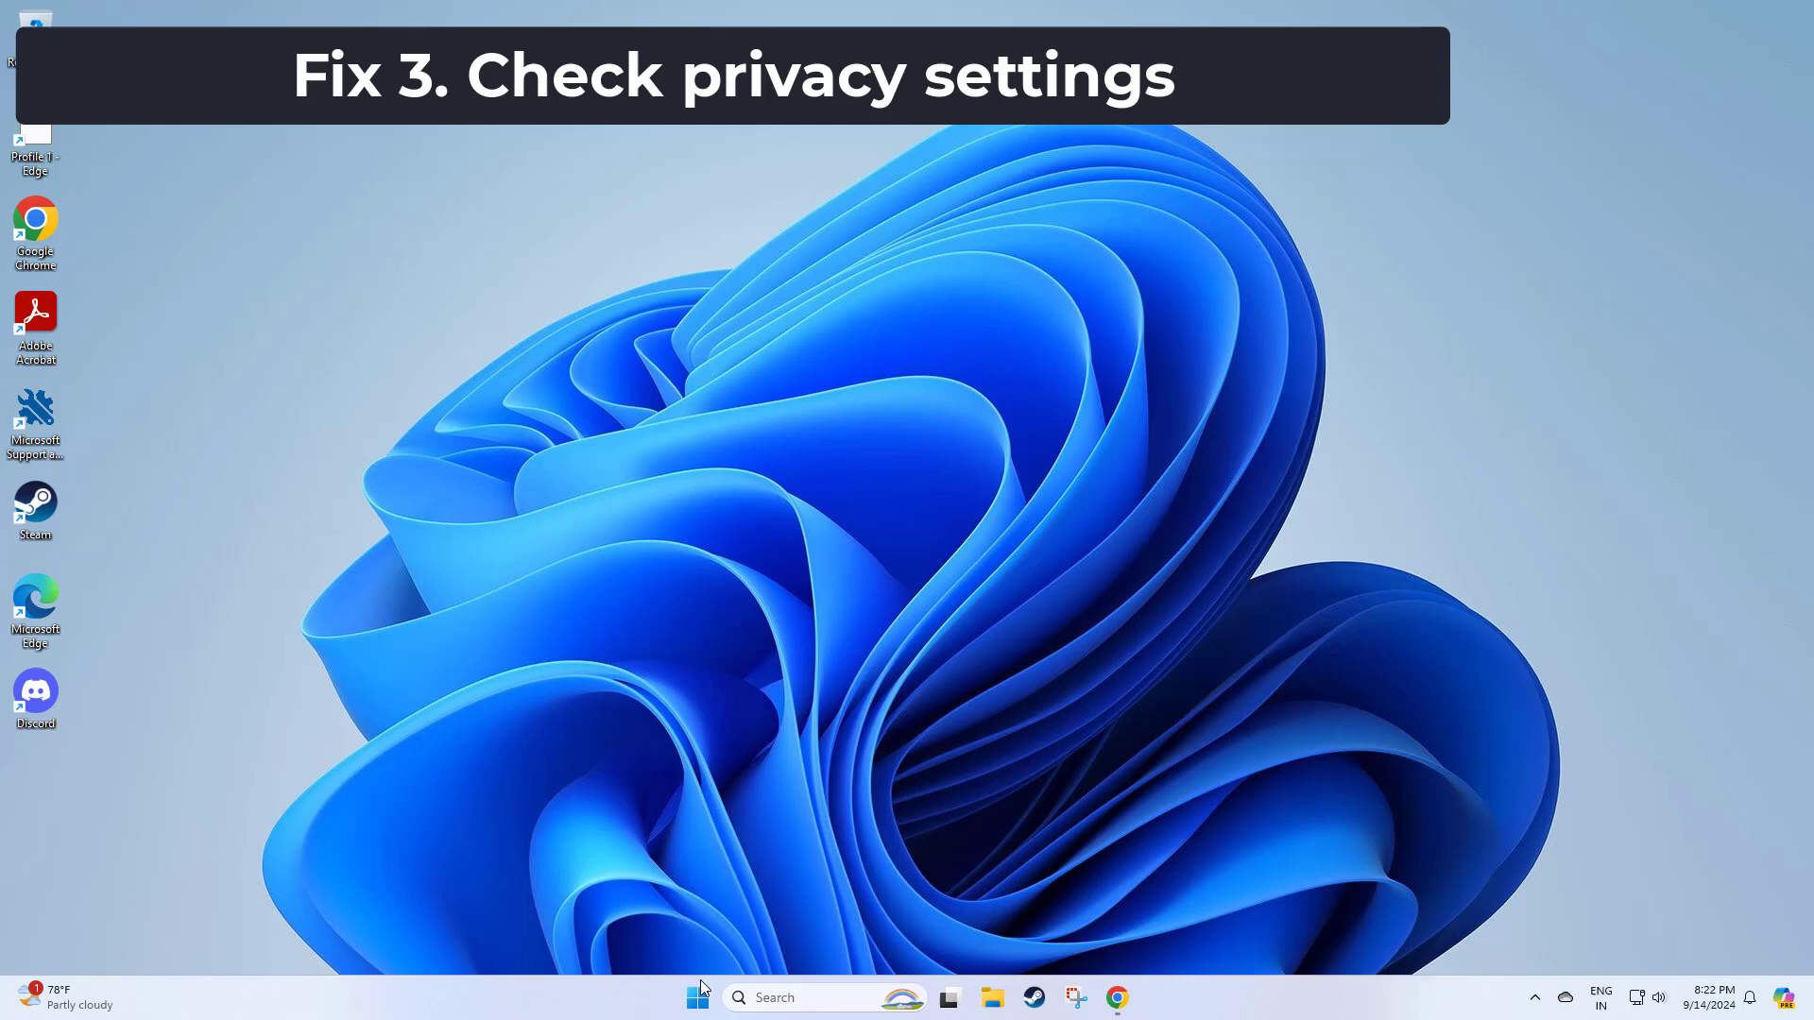
Open Settings from the Start right-click menu and go to Privacy & security's App permissions.
{"action": "right_click", "coordinate": [697, 996]}
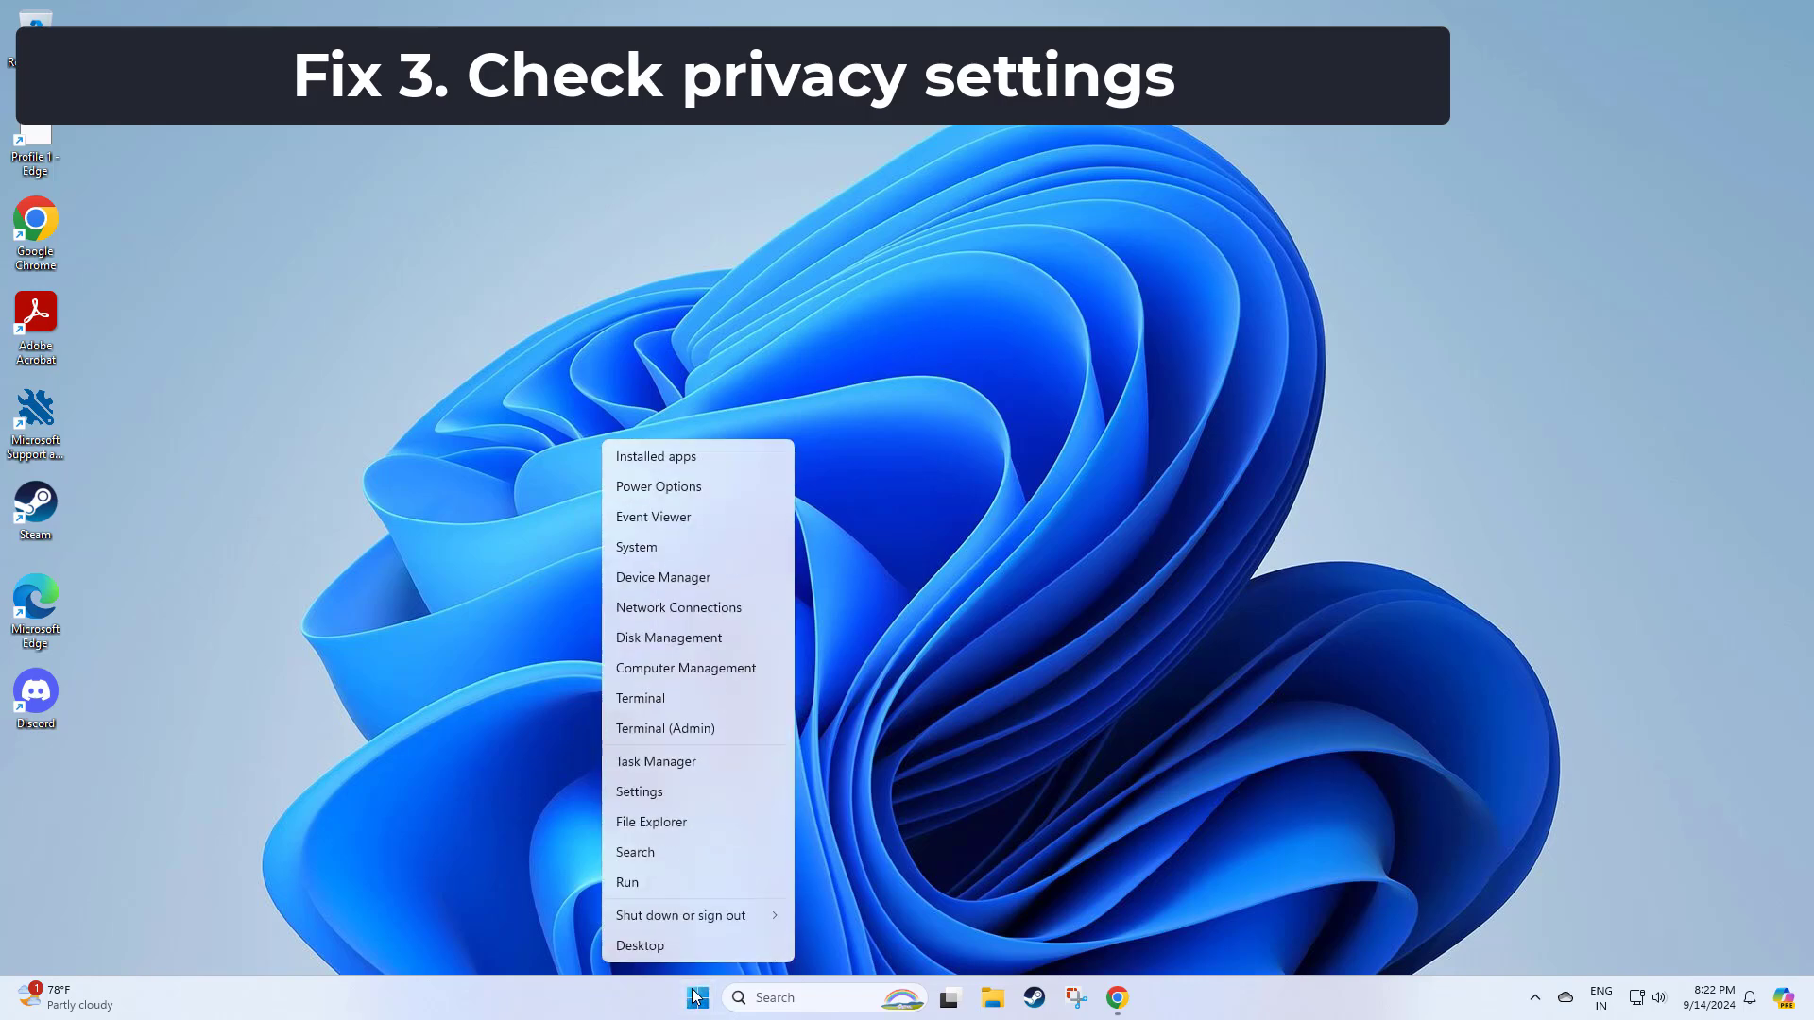
{"action": "left_click", "coordinate": [653, 792]}
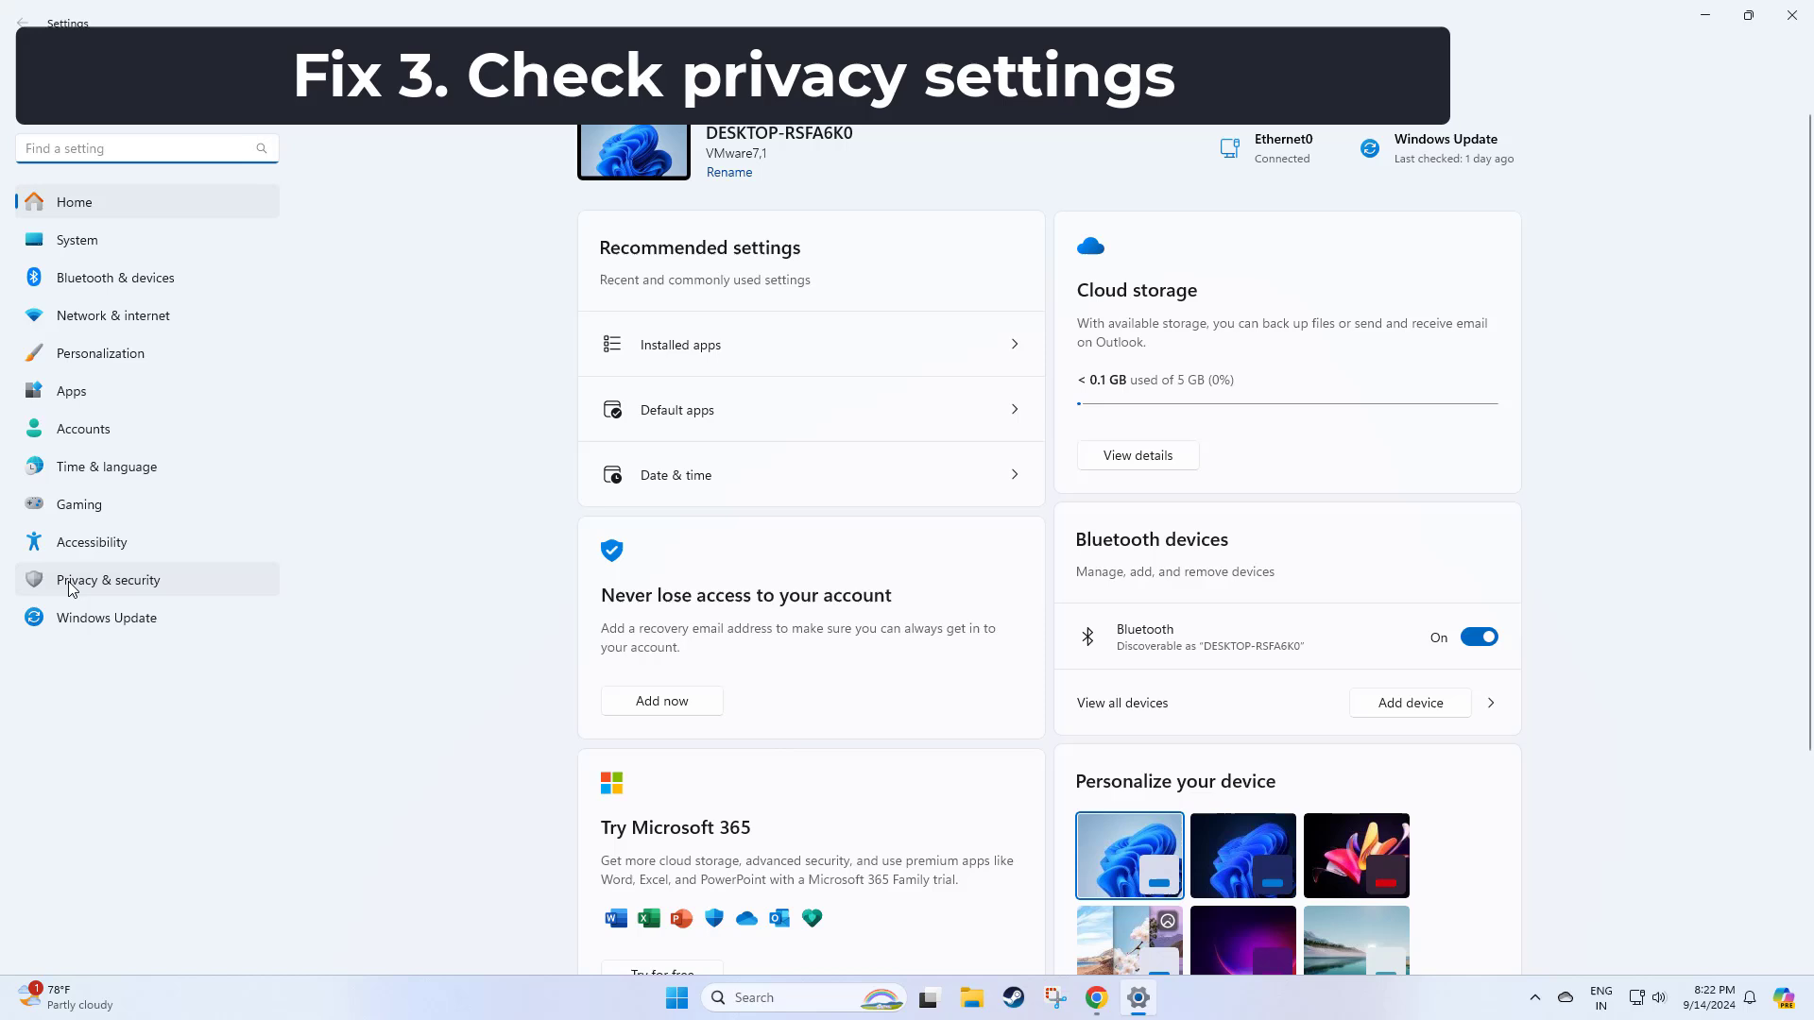
{"action": "left_click", "coordinate": [126, 579]}
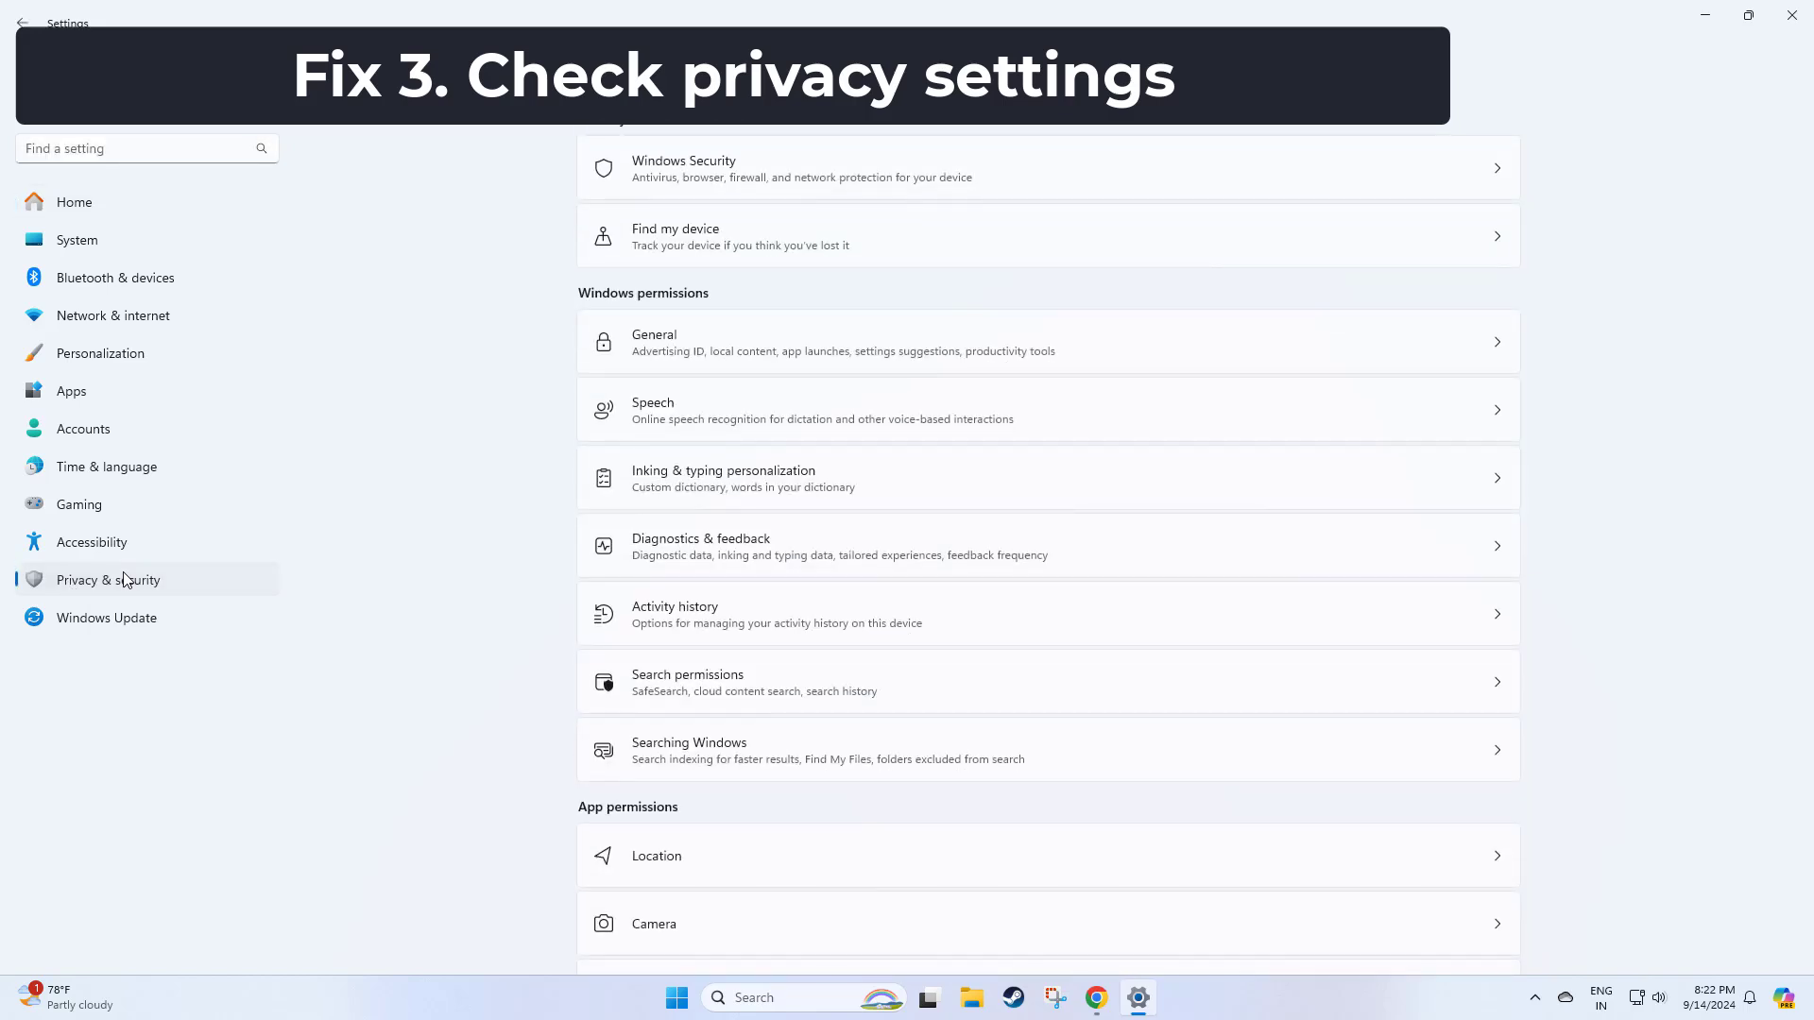
{"action": "scroll", "coordinate": [579, 563], "scroll_direction": "down", "scroll_amount": 3}
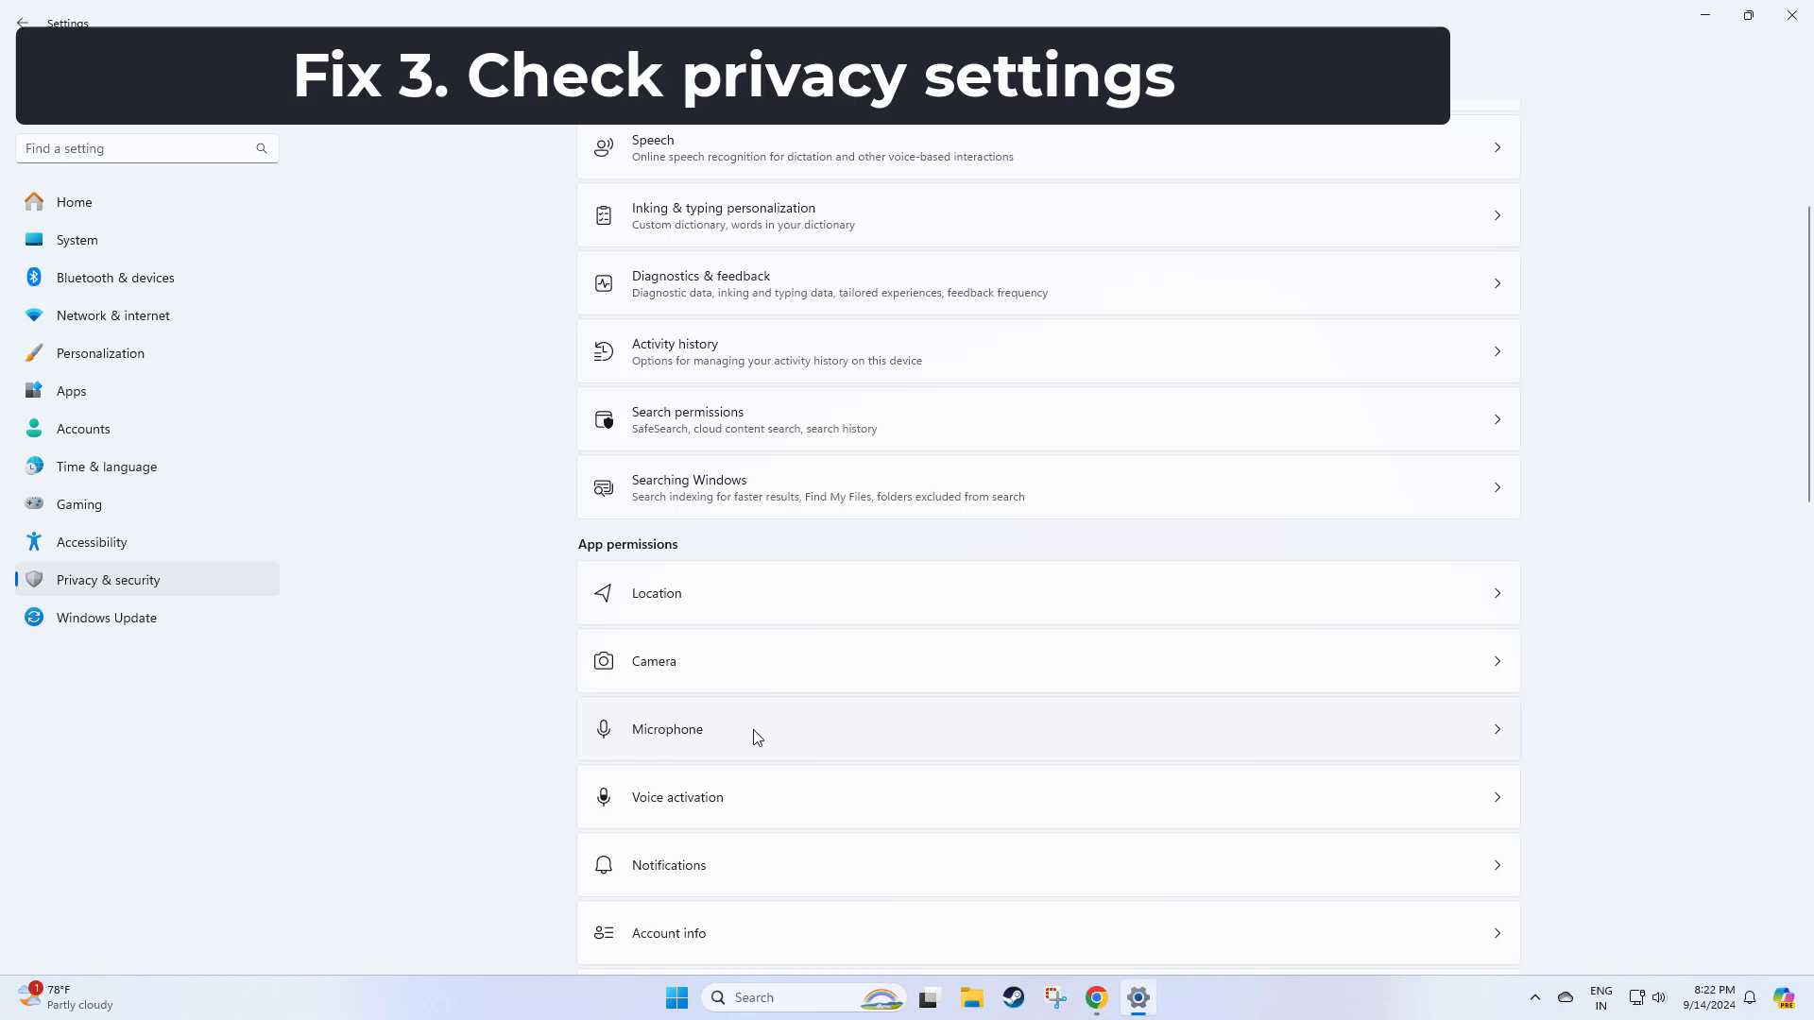
Under Microphone, toggle 'Let apps access your microphone' and Game Bar's access off and back on.
{"action": "left_click", "coordinate": [703, 738]}
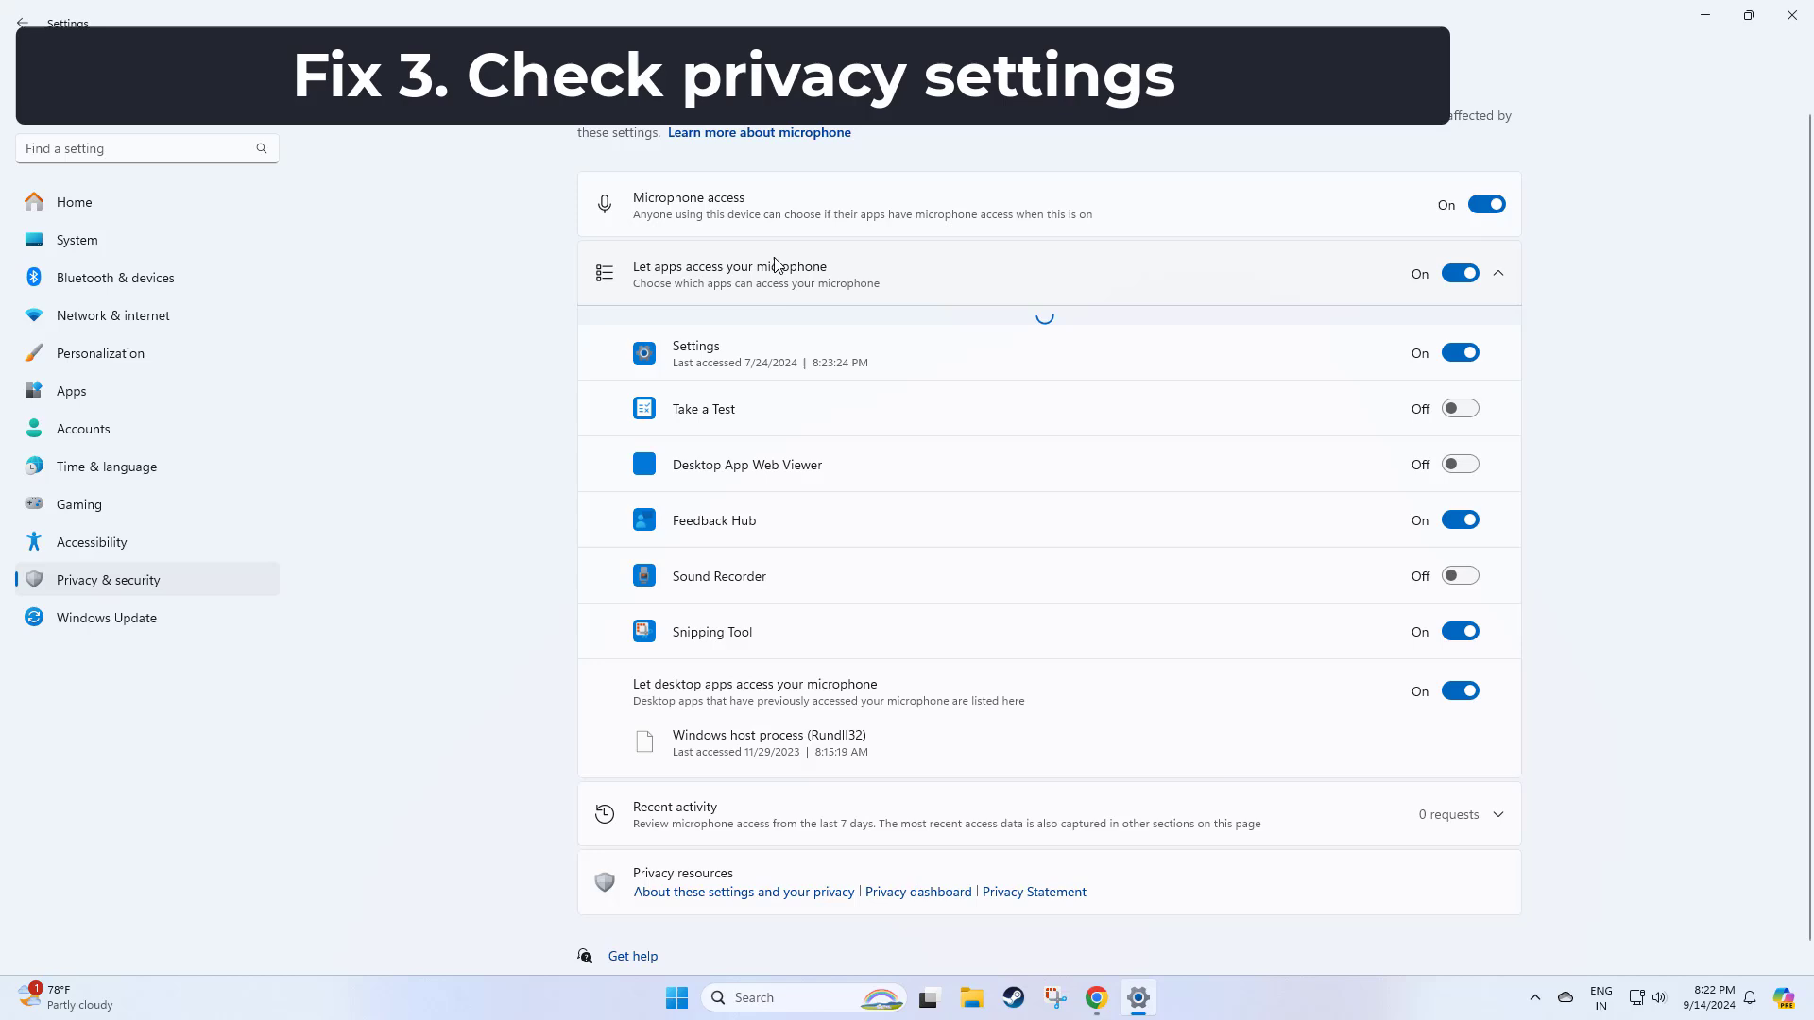
{"action": "left_click", "coordinate": [1474, 272]}
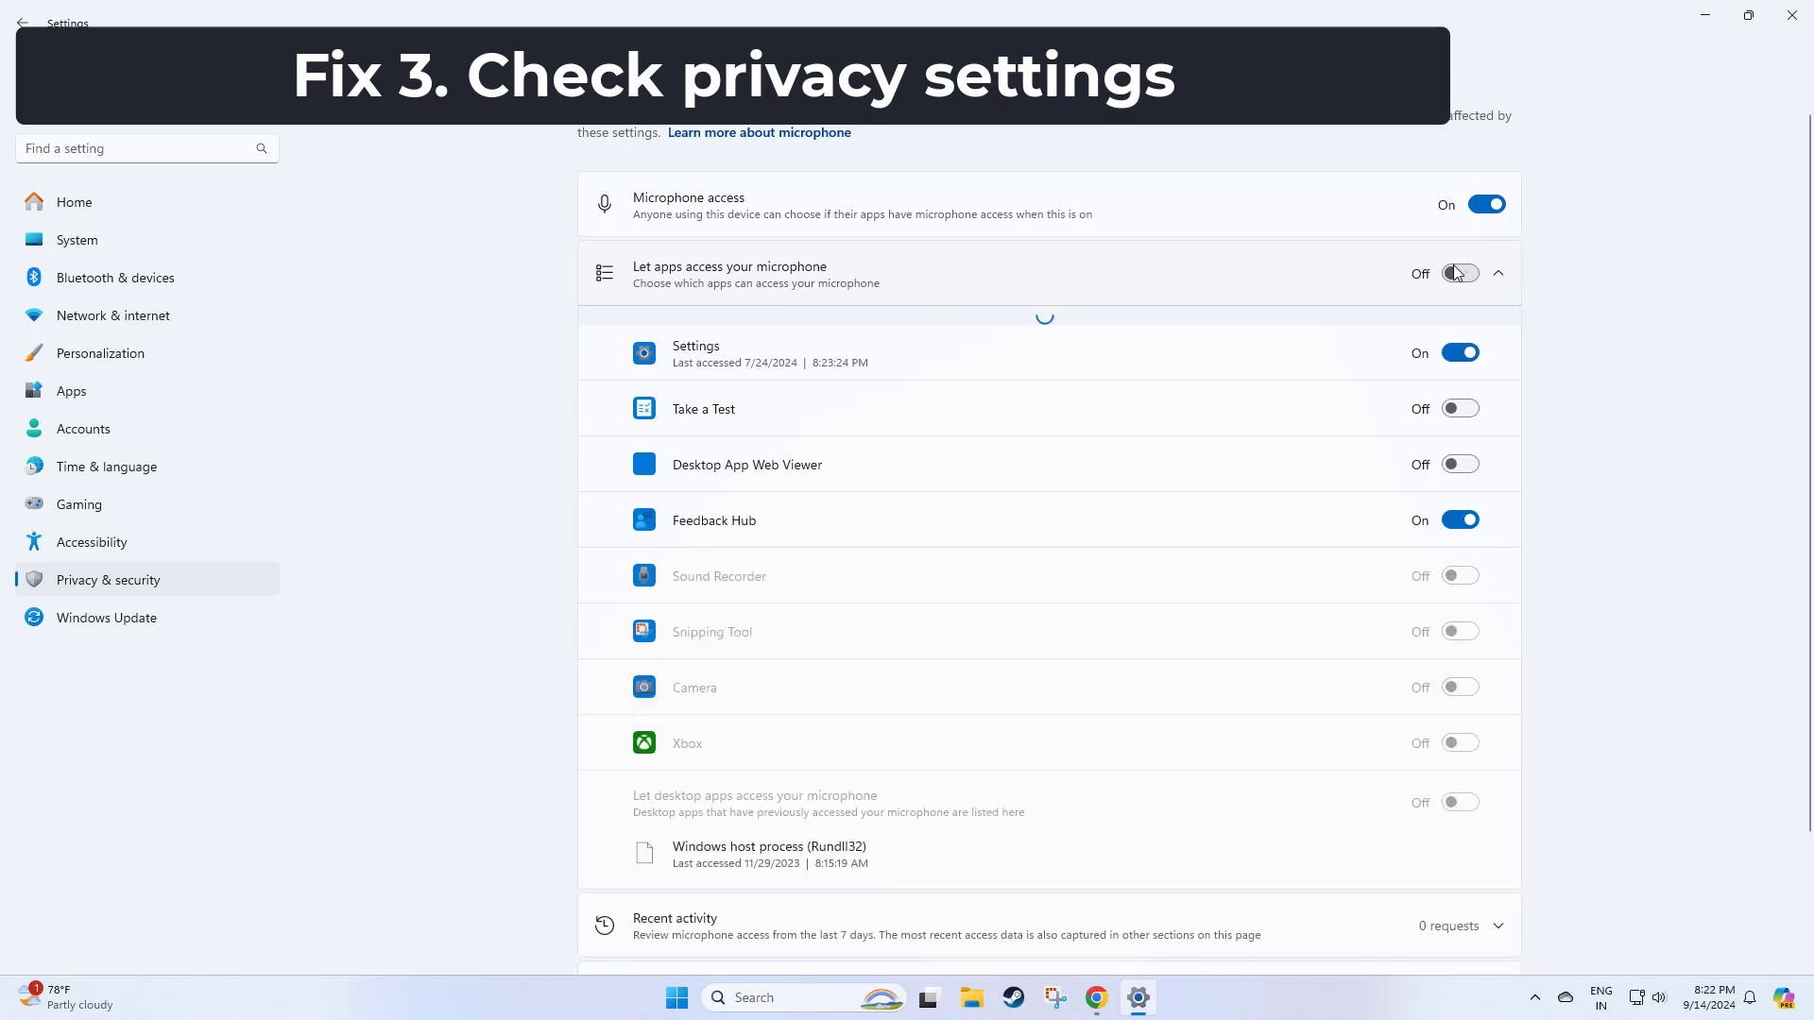
{"action": "left_click", "coordinate": [1457, 272]}
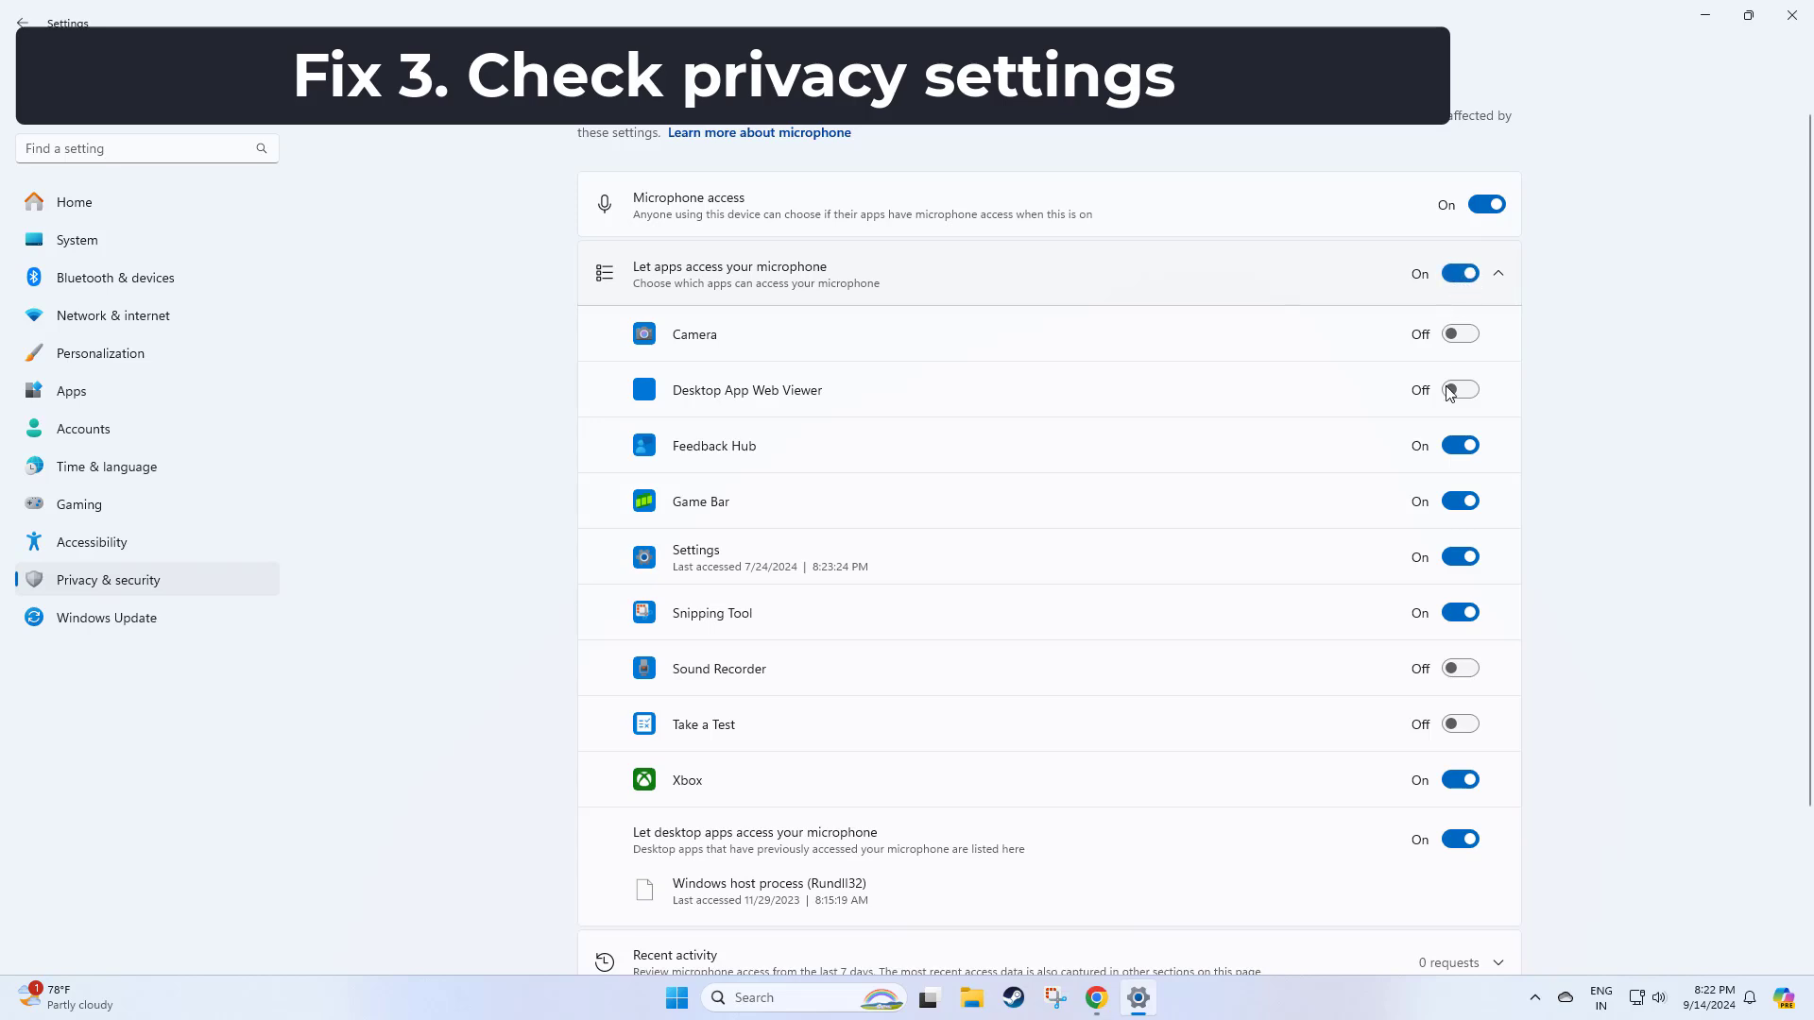
{"action": "left_click", "coordinate": [1459, 502]}
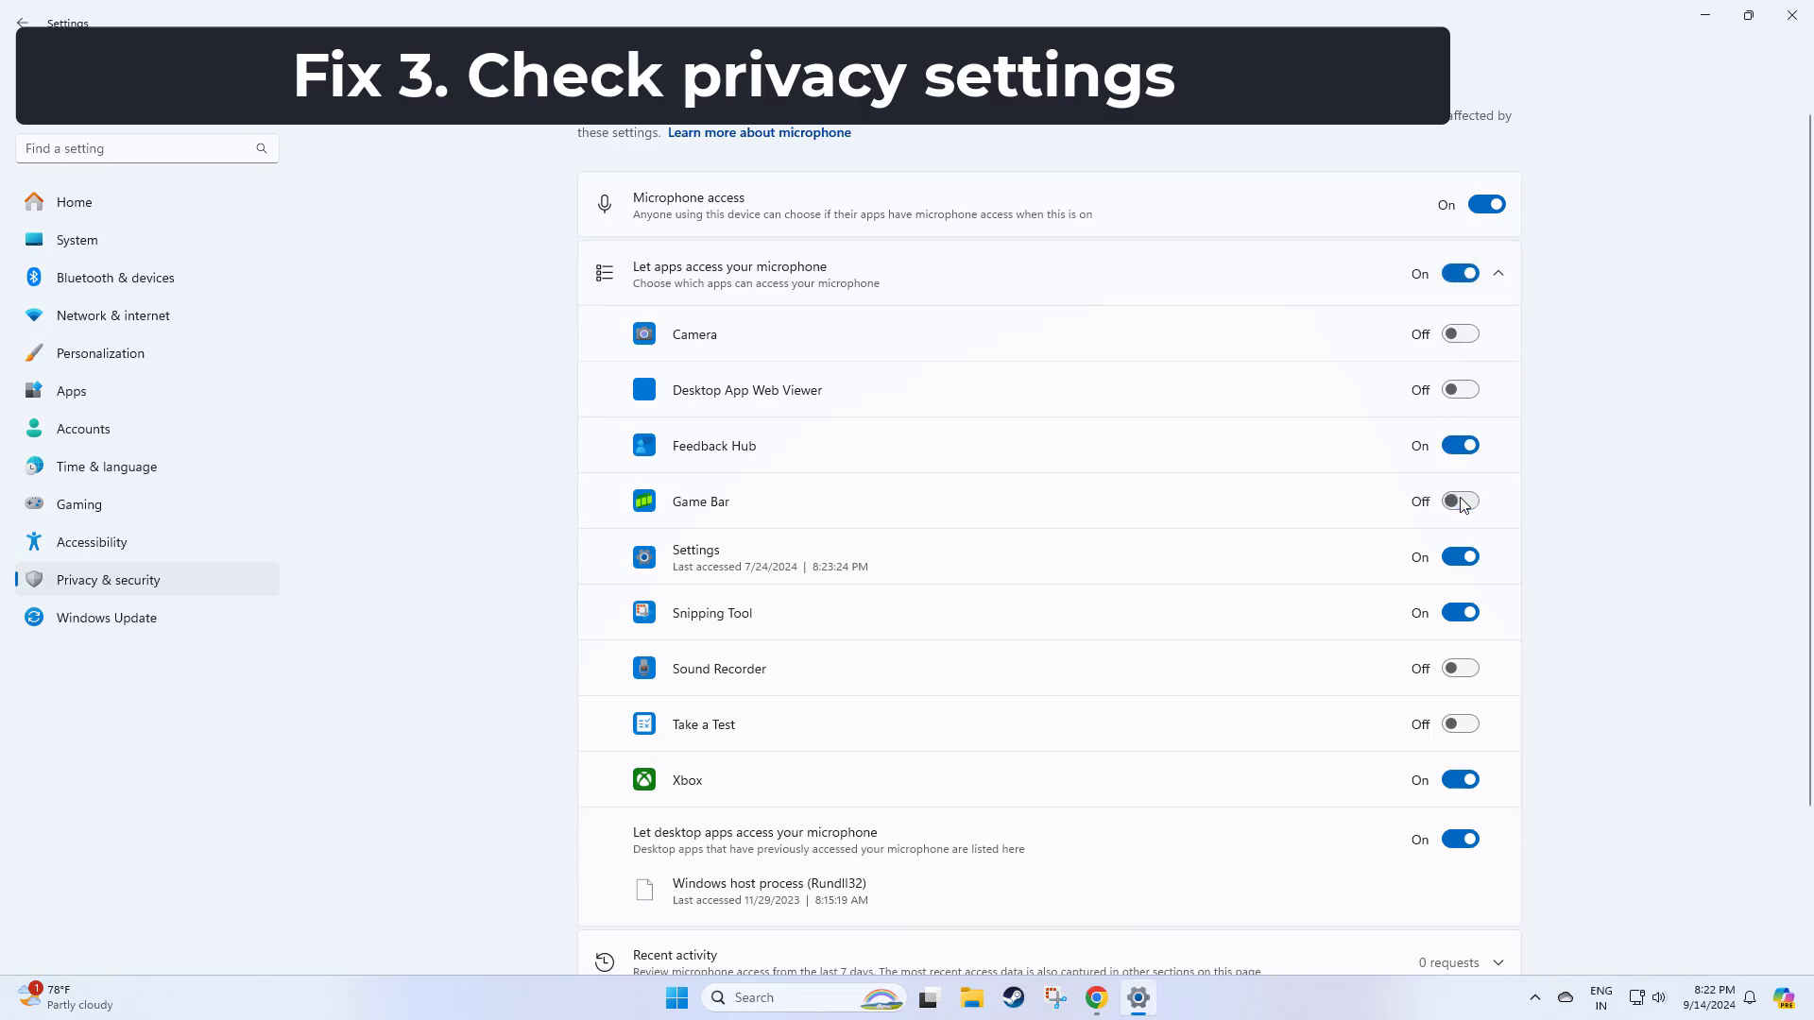
{"action": "left_click", "coordinate": [1460, 504]}
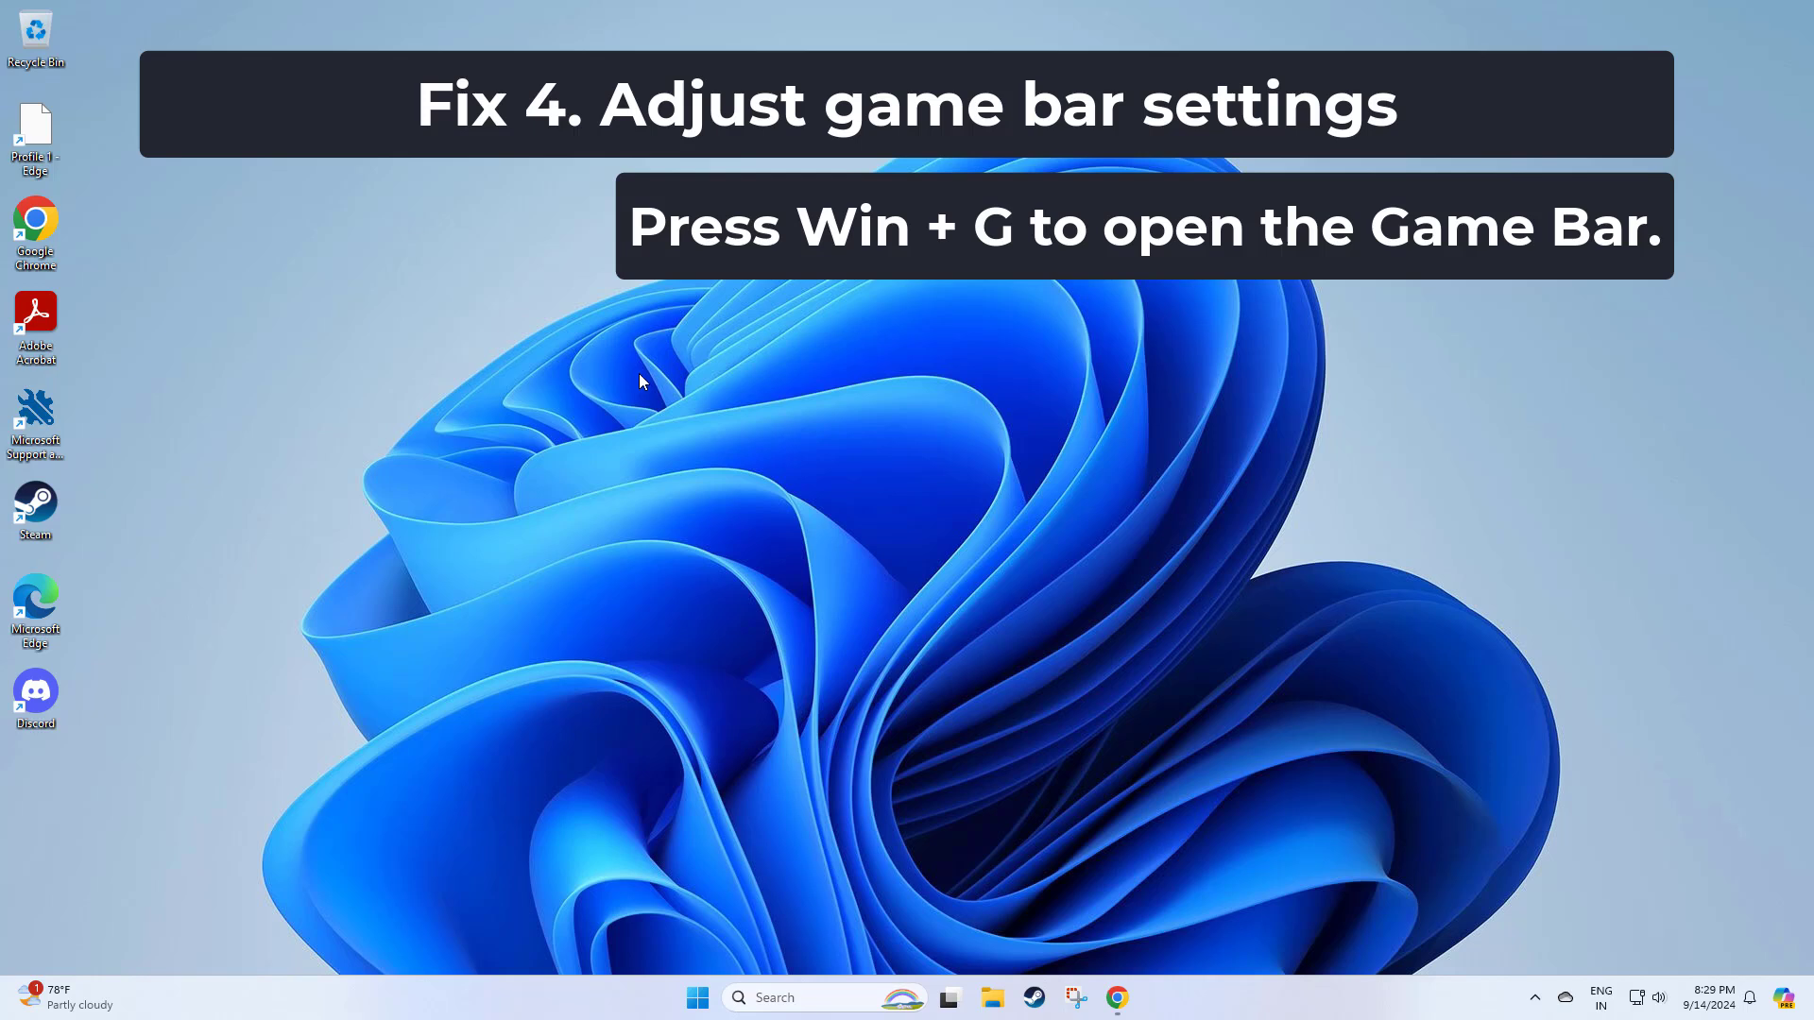
In the Win+G overlay's settings, check 'Record in the background while I'm playing a game', then close it.
{"action": "key", "text": "super+g"}
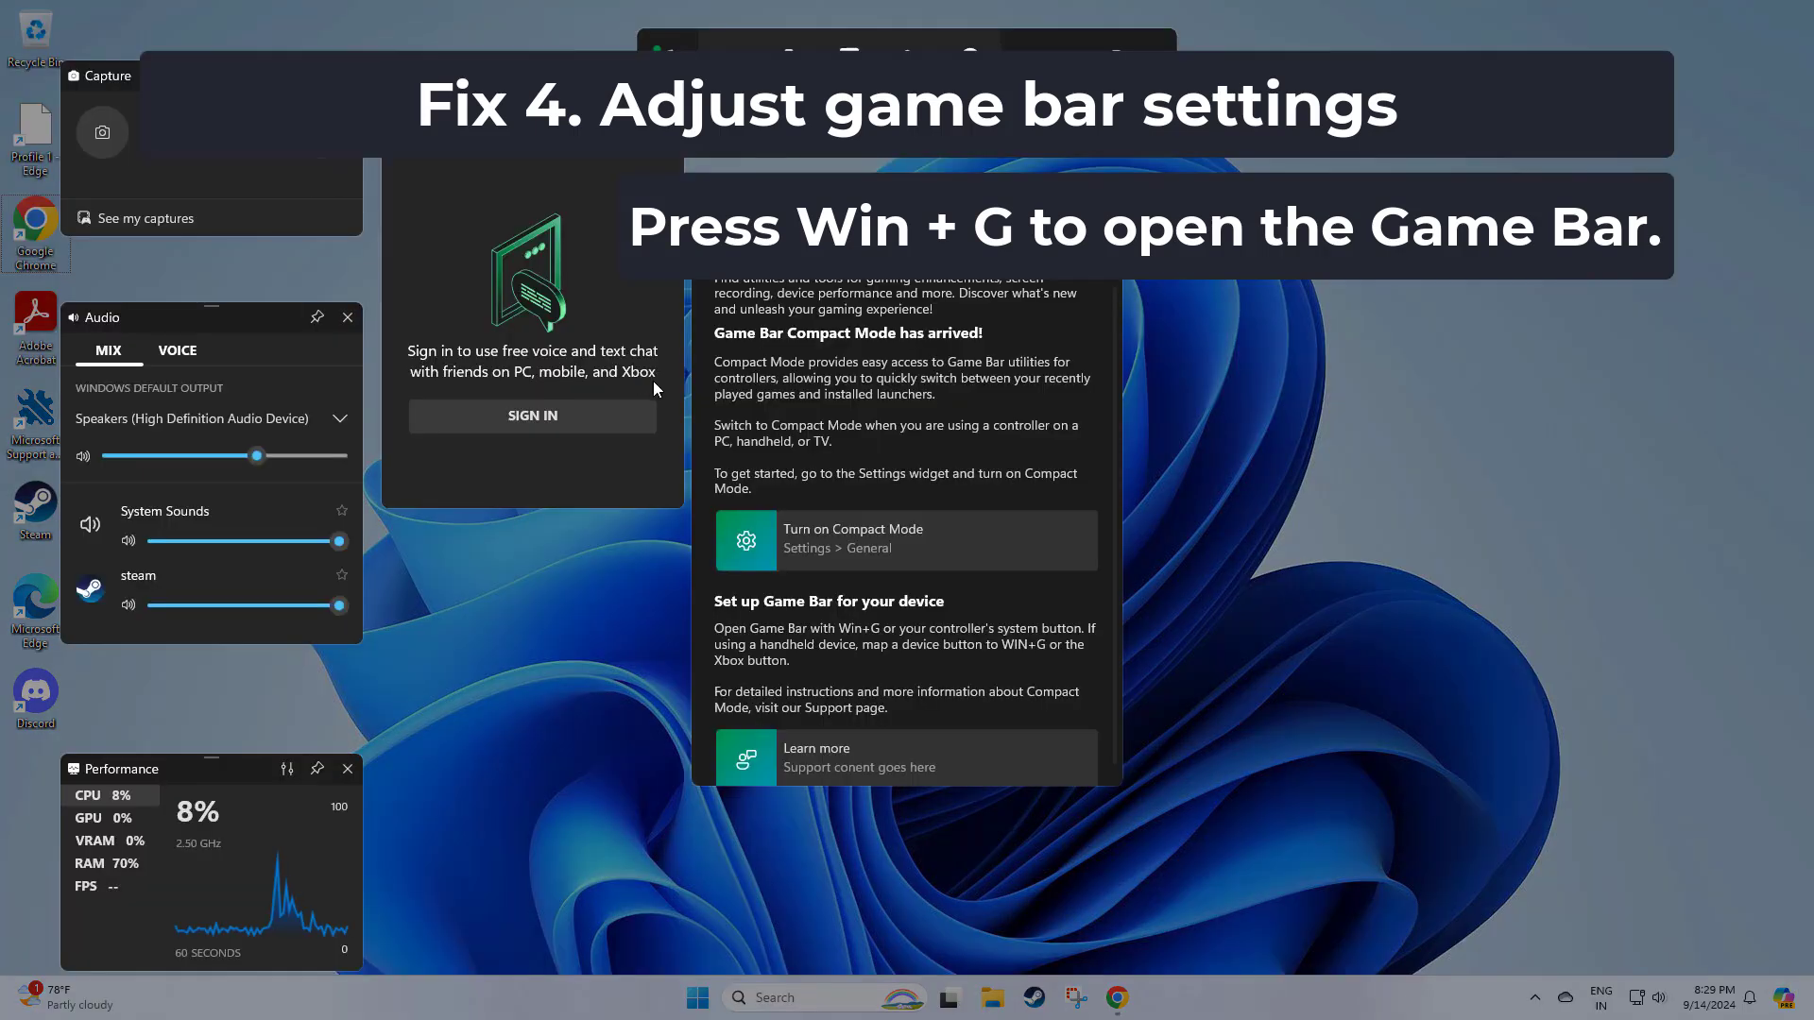
{"action": "left_click", "coordinate": [745, 546]}
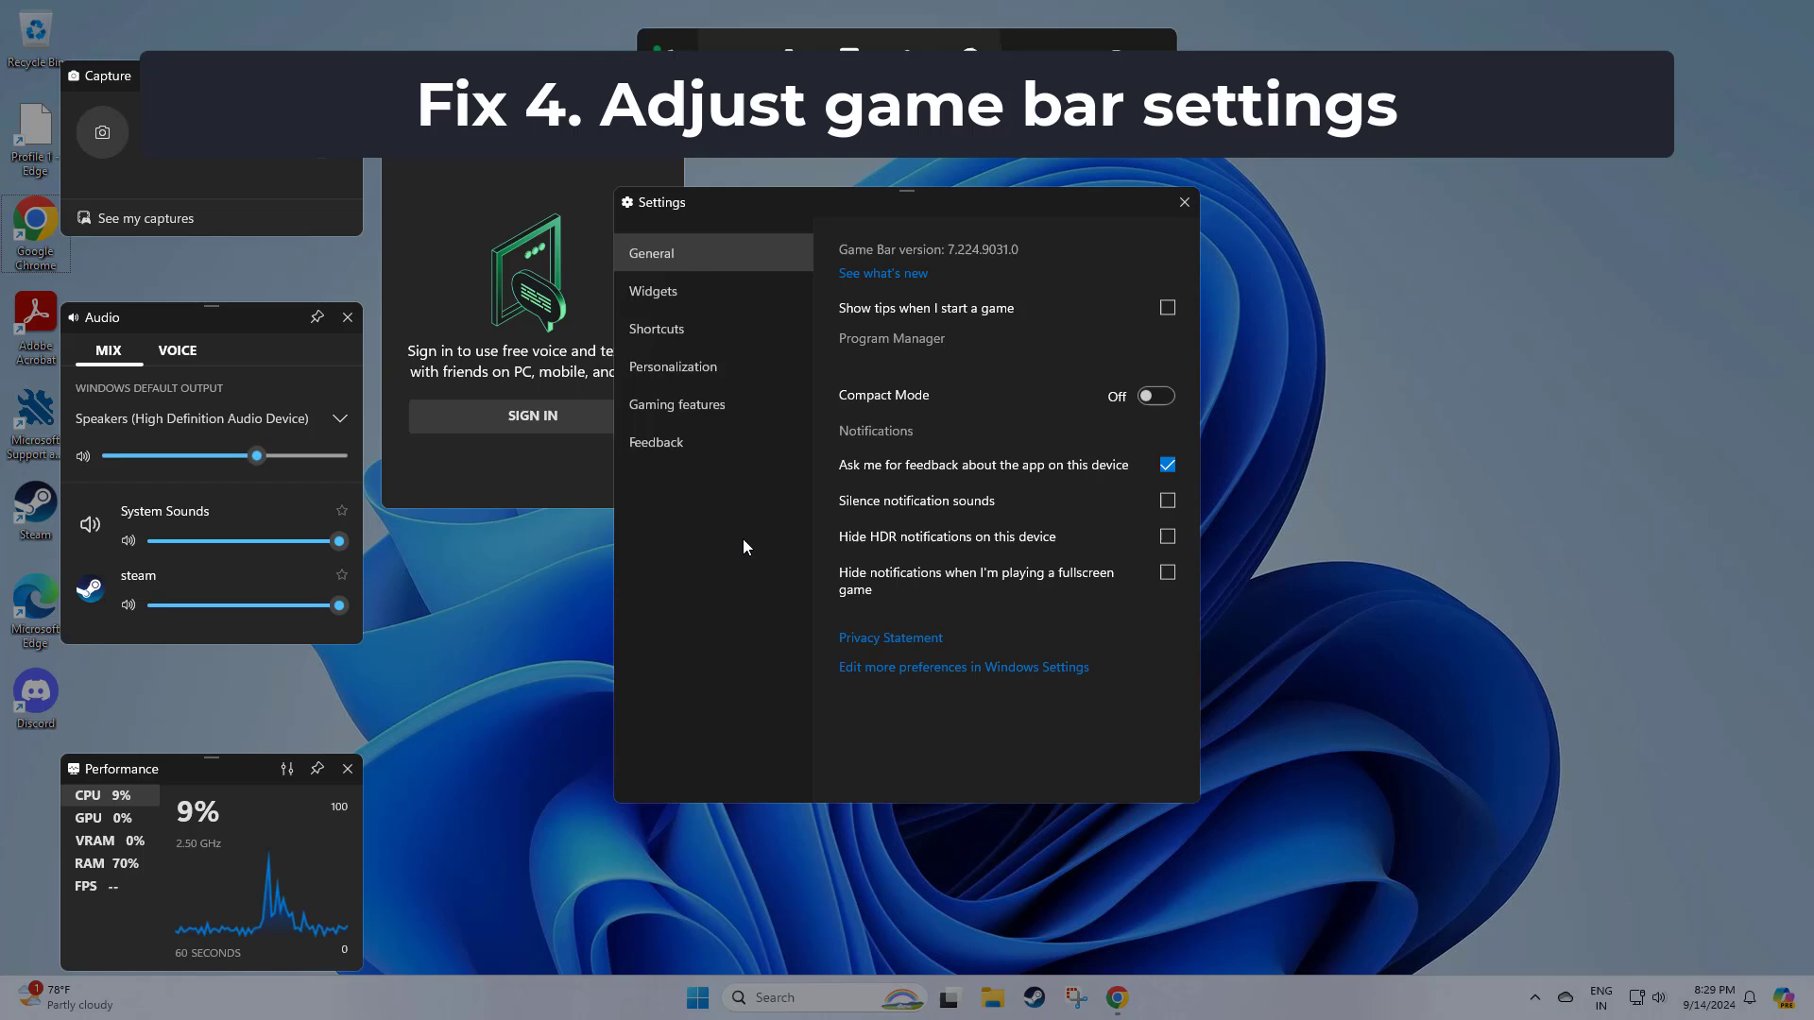
{"action": "left_click", "coordinate": [687, 281]}
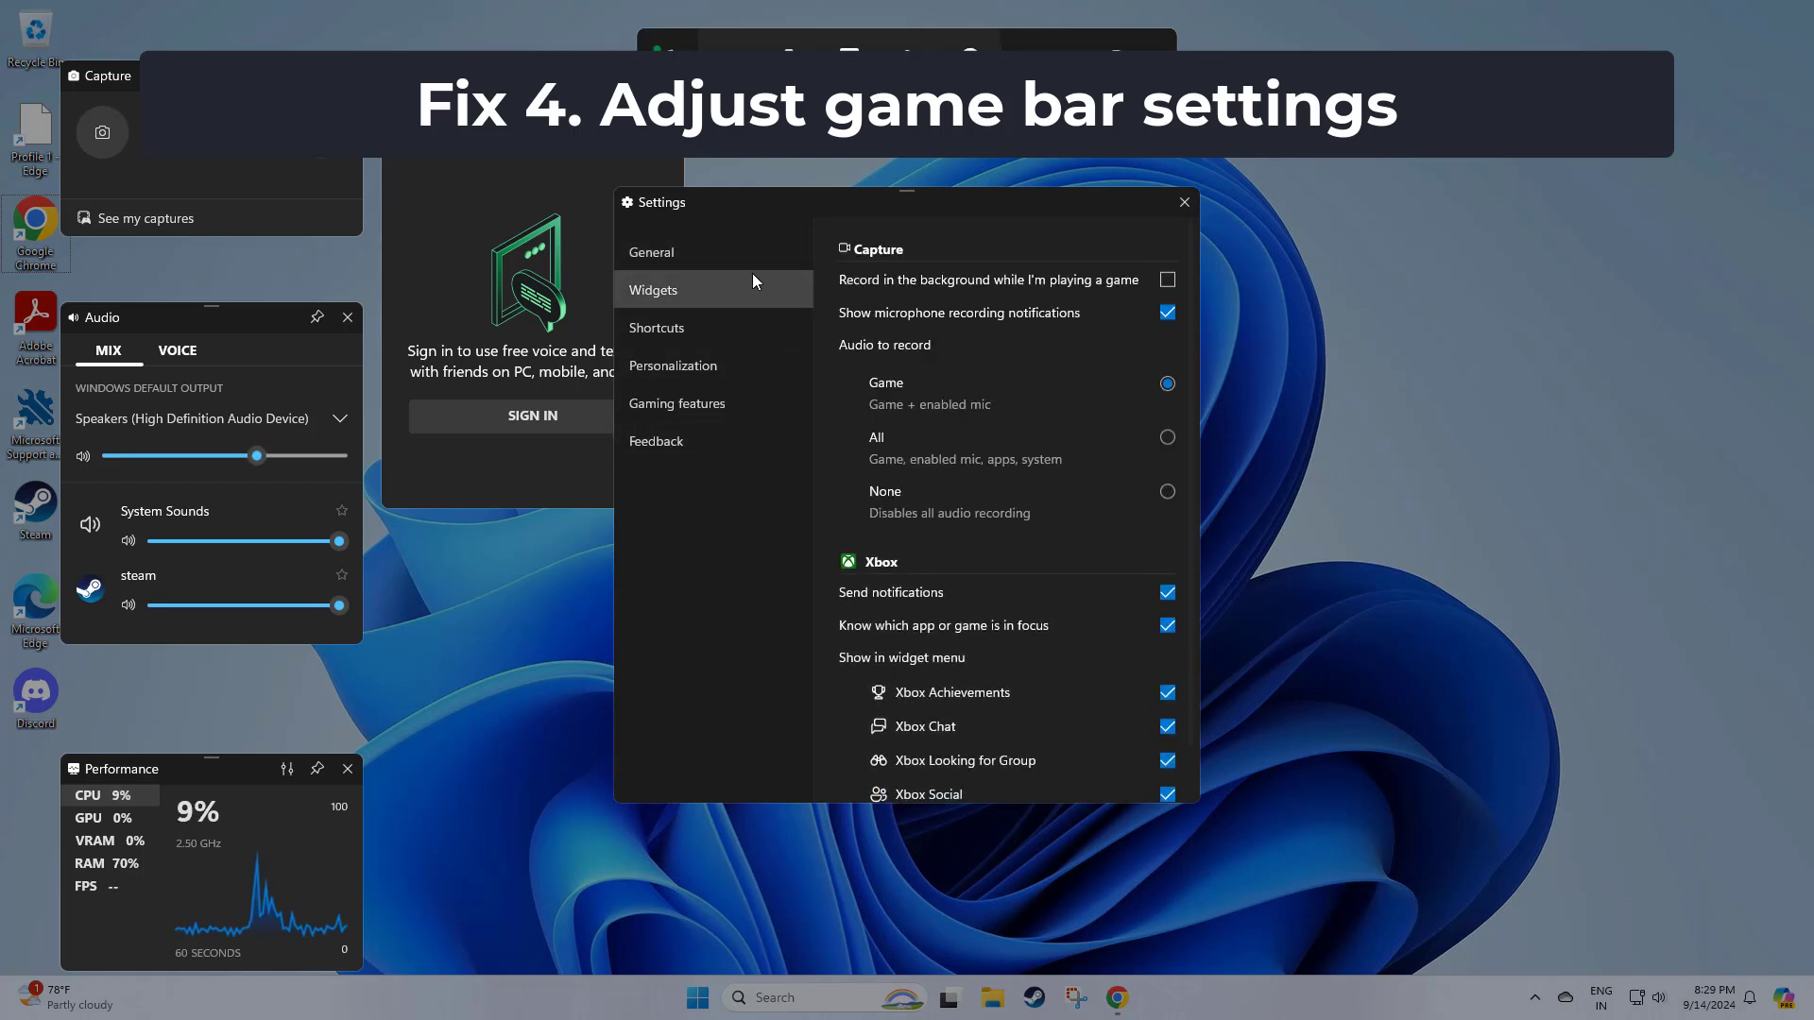
{"action": "left_click", "coordinate": [892, 281]}
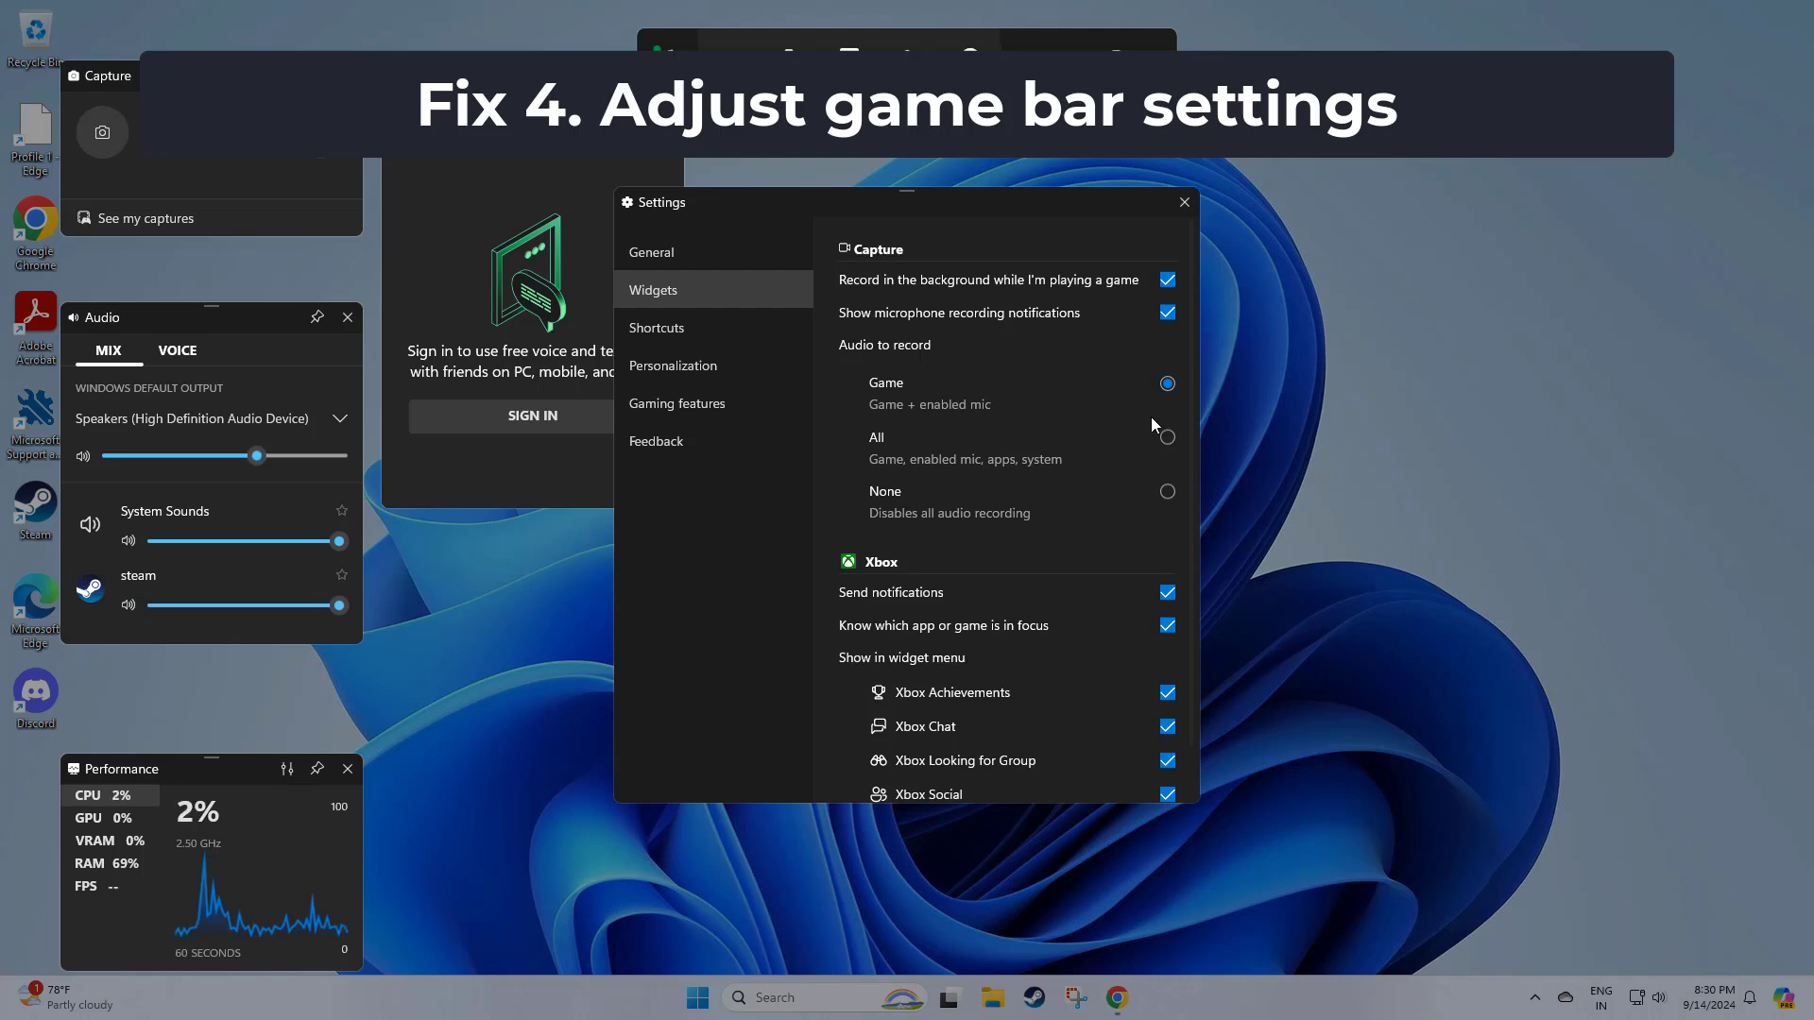
{"action": "left_click", "coordinate": [1277, 378]}
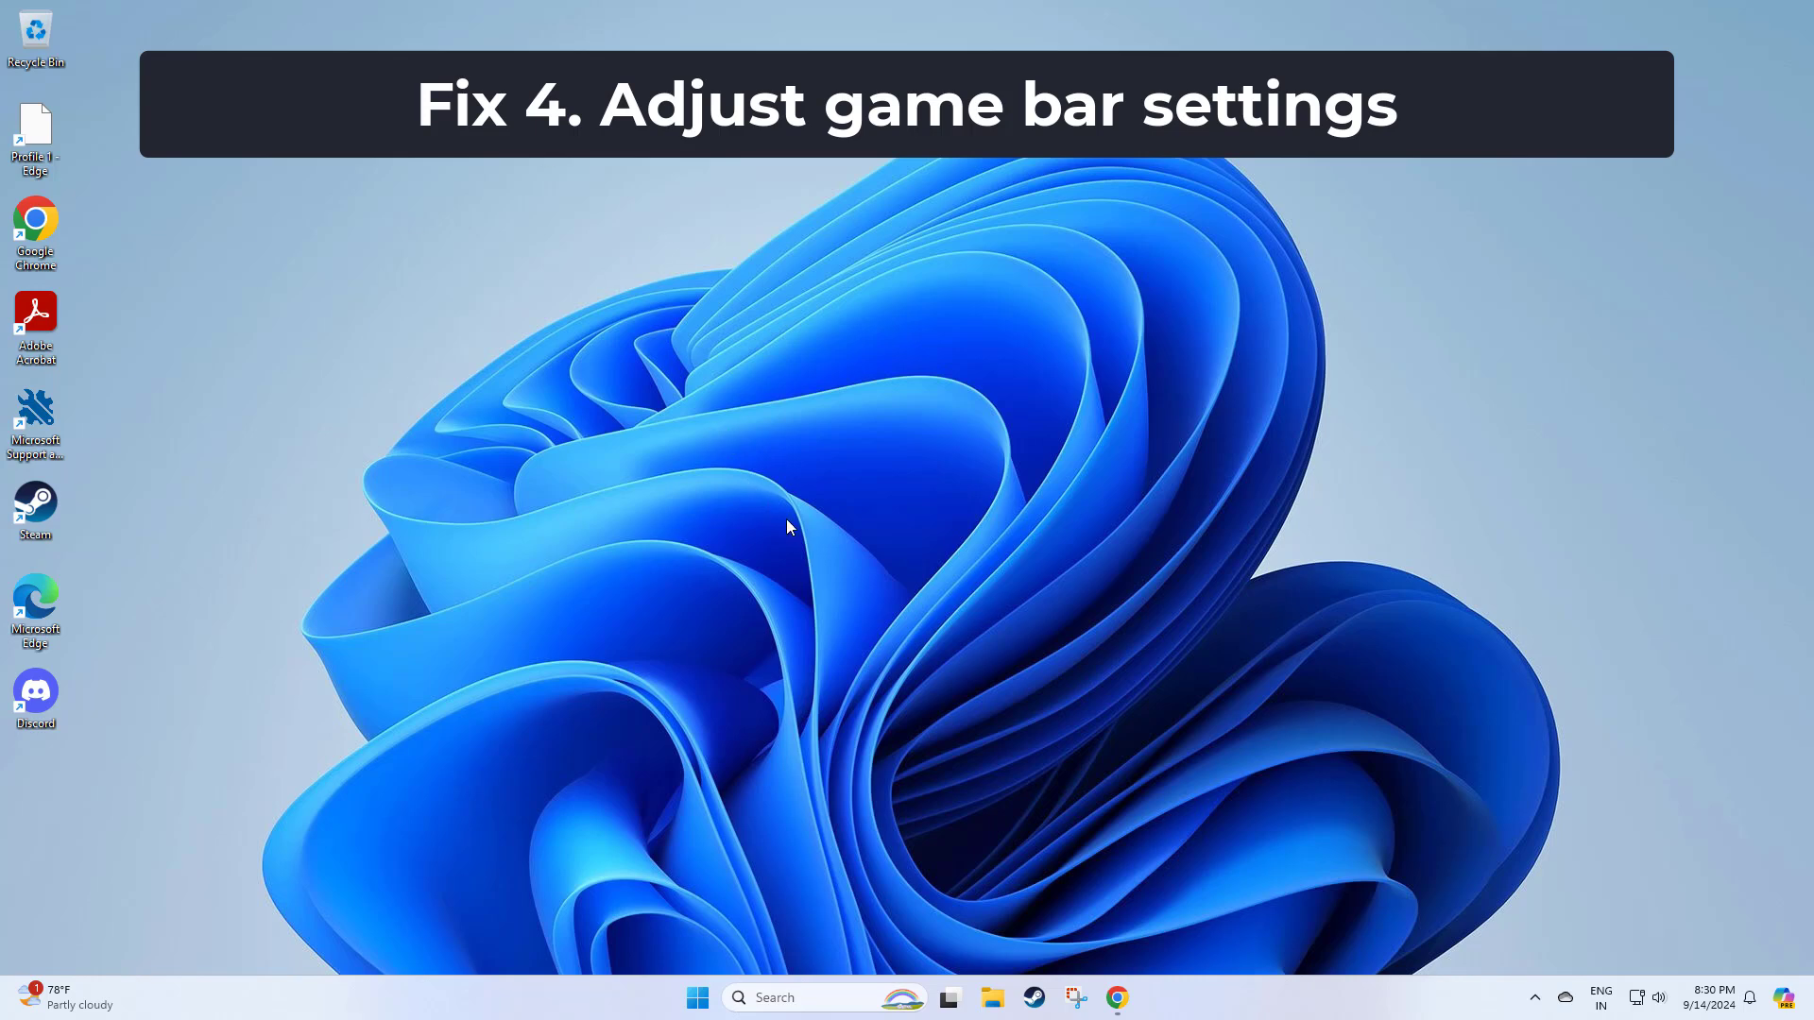
Open the Windows search panel from the taskbar.
{"action": "left_click", "coordinate": [813, 1000]}
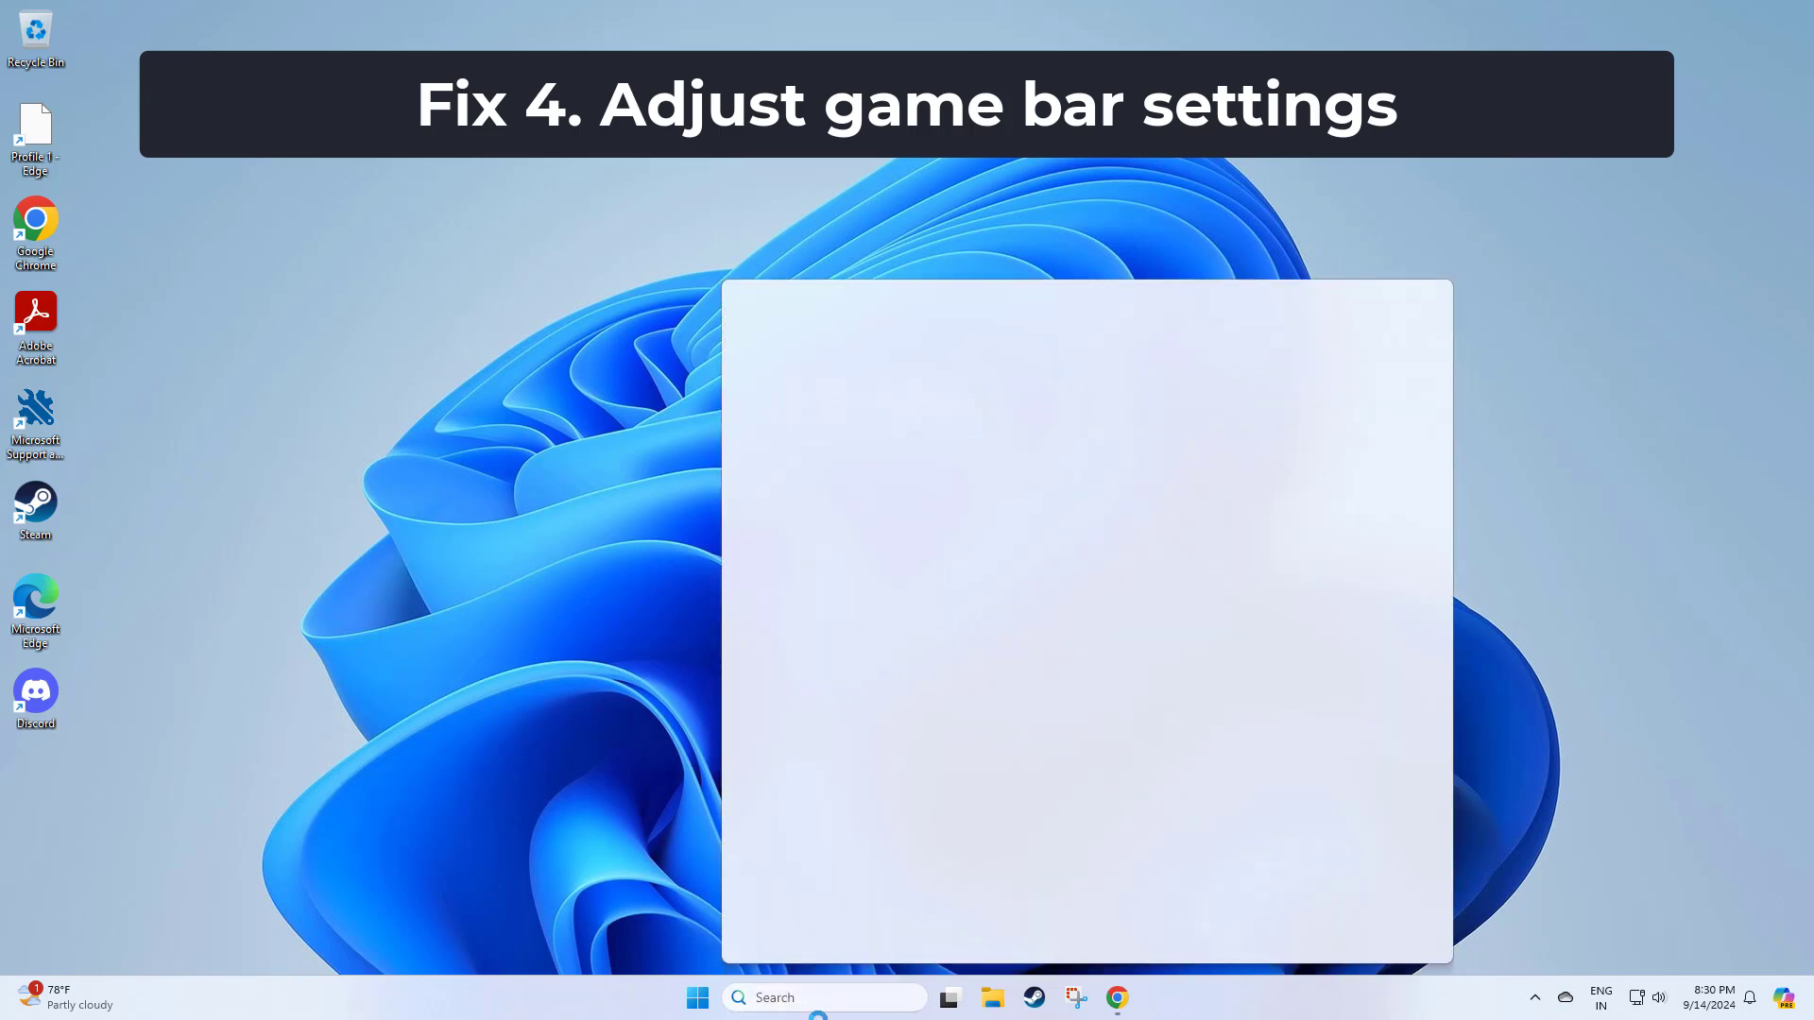